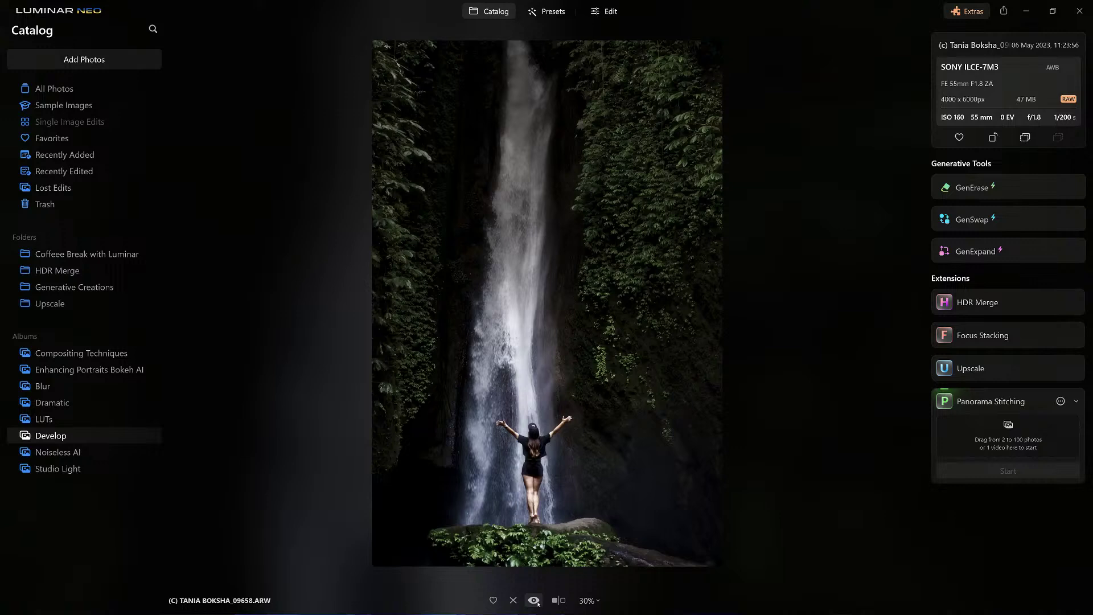
# Compare the photo with its original, then discard all existing edits to start fresh.
pyautogui.click(534, 600)
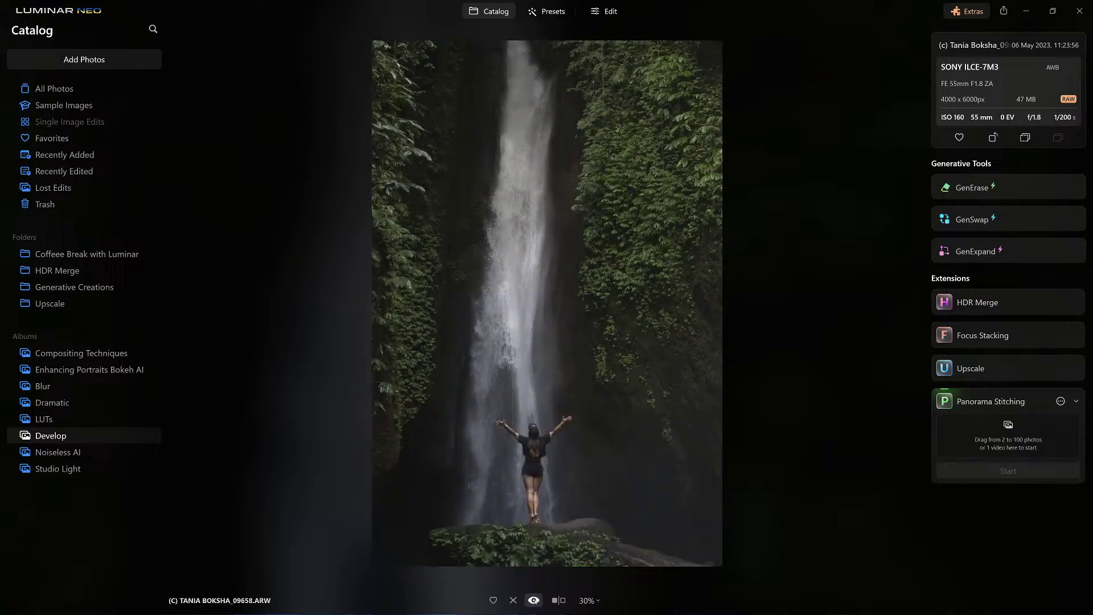
pyautogui.press('\\')
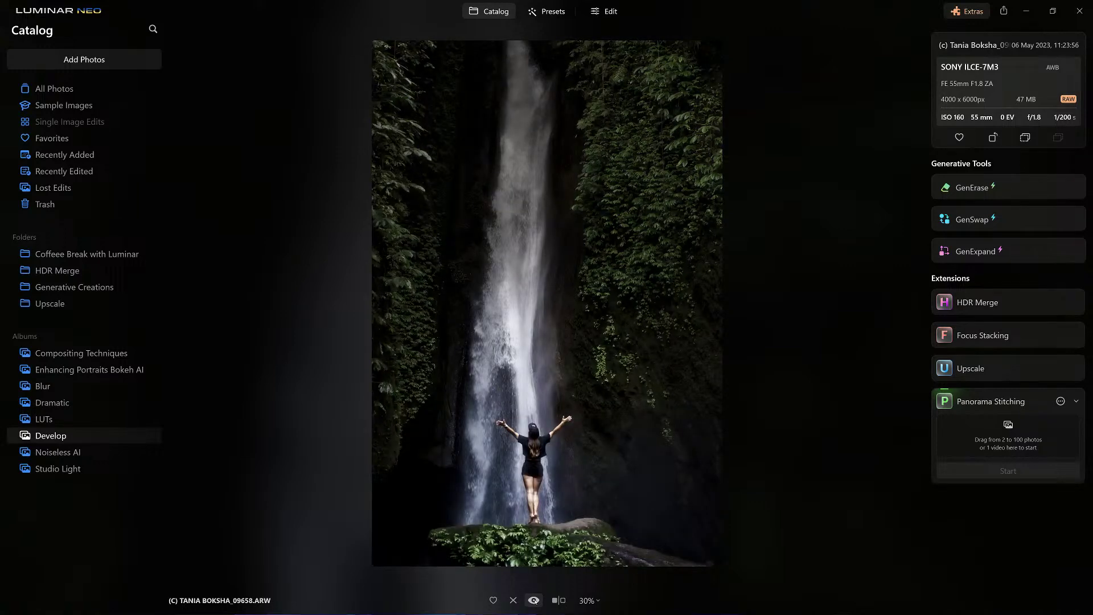
pyautogui.click(595, 11)
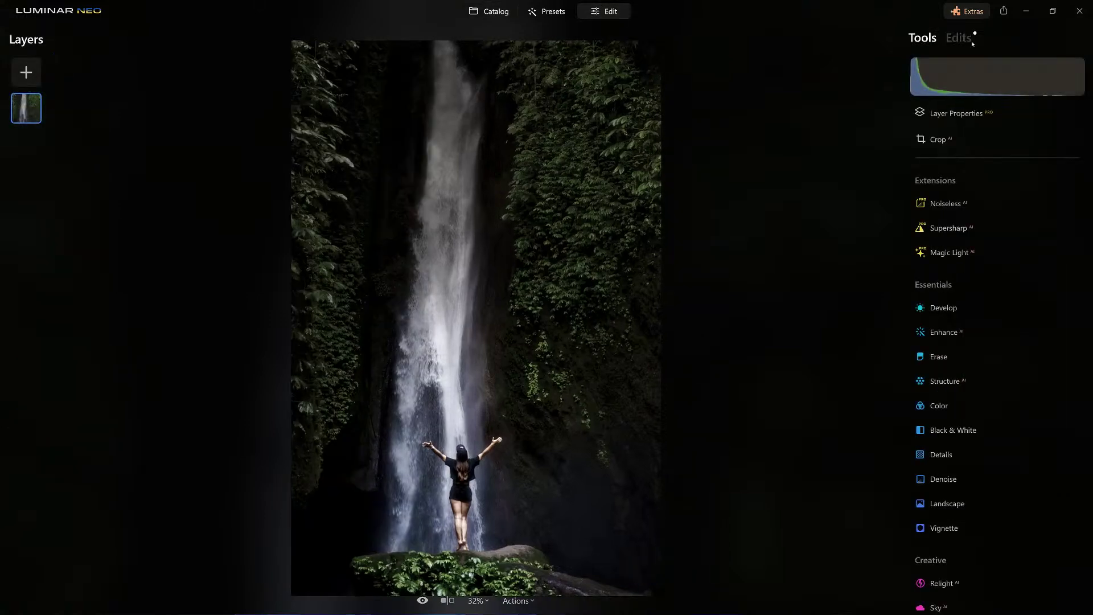
pyautogui.click(972, 43)
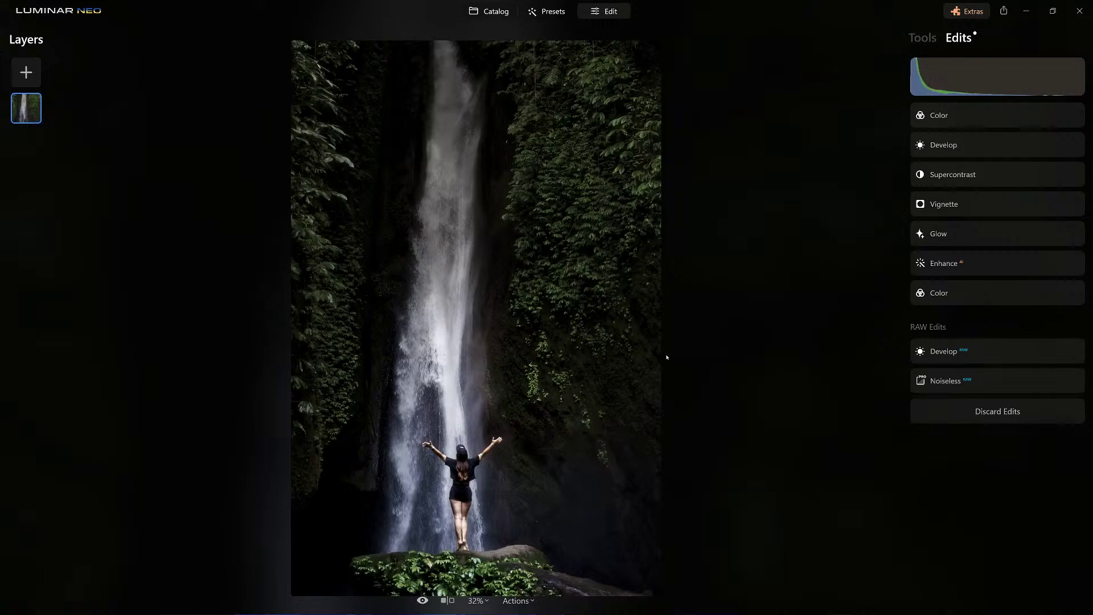
pyautogui.click(989, 413)
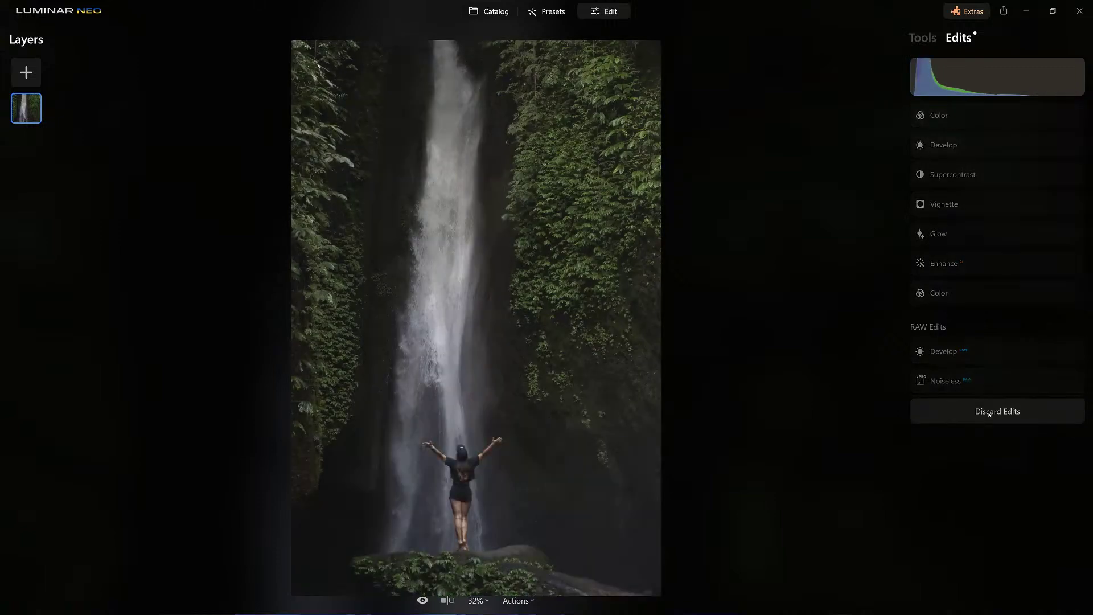
pyautogui.click(920, 38)
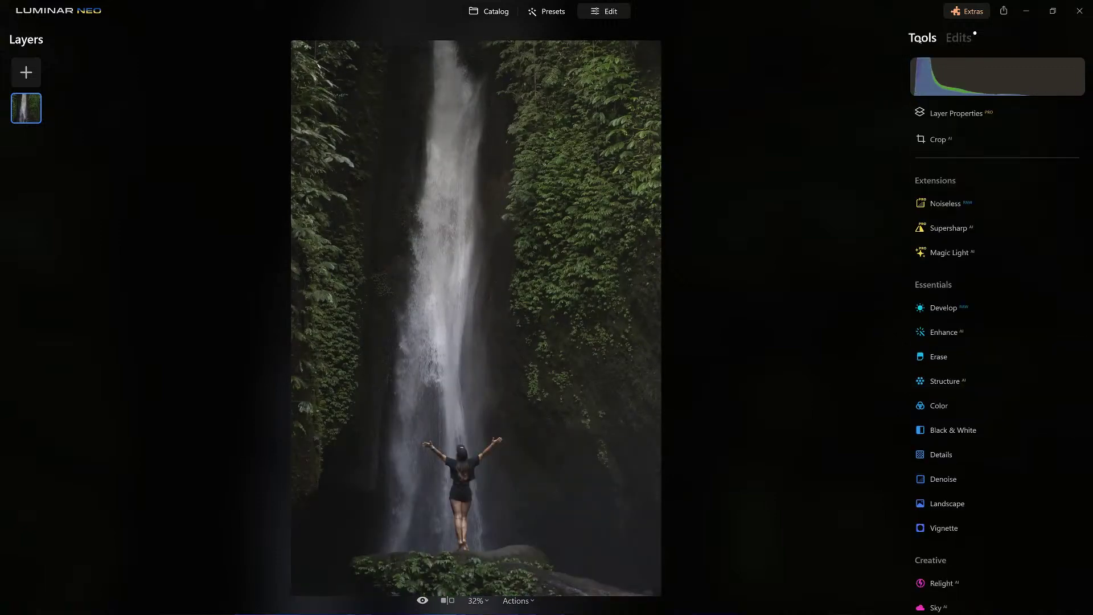
# Switch the Develop camera profile from Luminar Default to Sony ILCE-7M3 Camera Landscape.
pyautogui.click(956, 310)
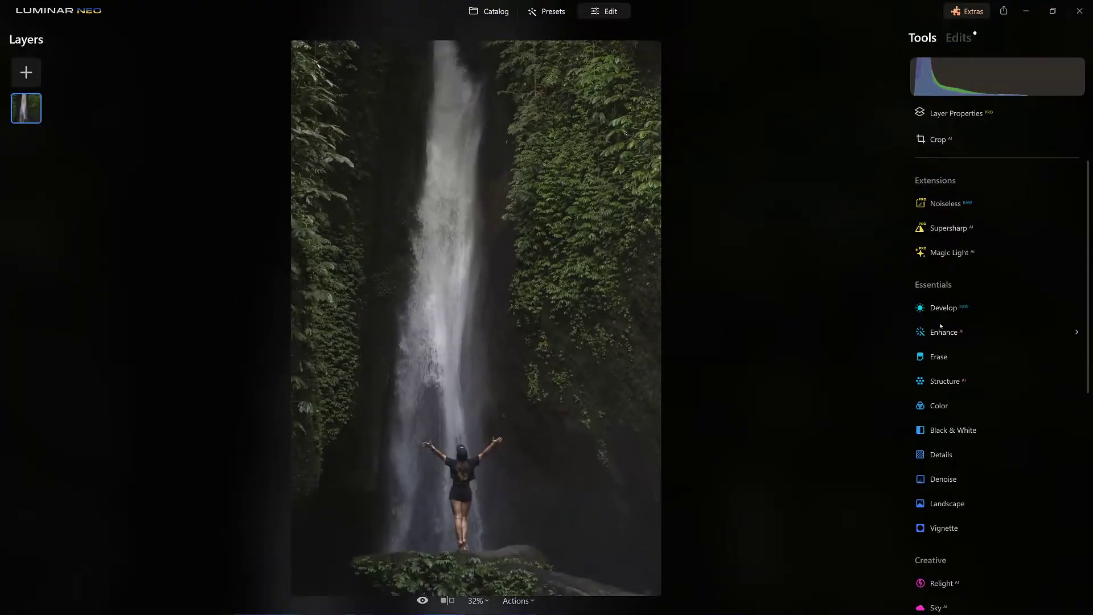
pyautogui.click(863, 319)
pyautogui.scroll(-1, 962, 312)
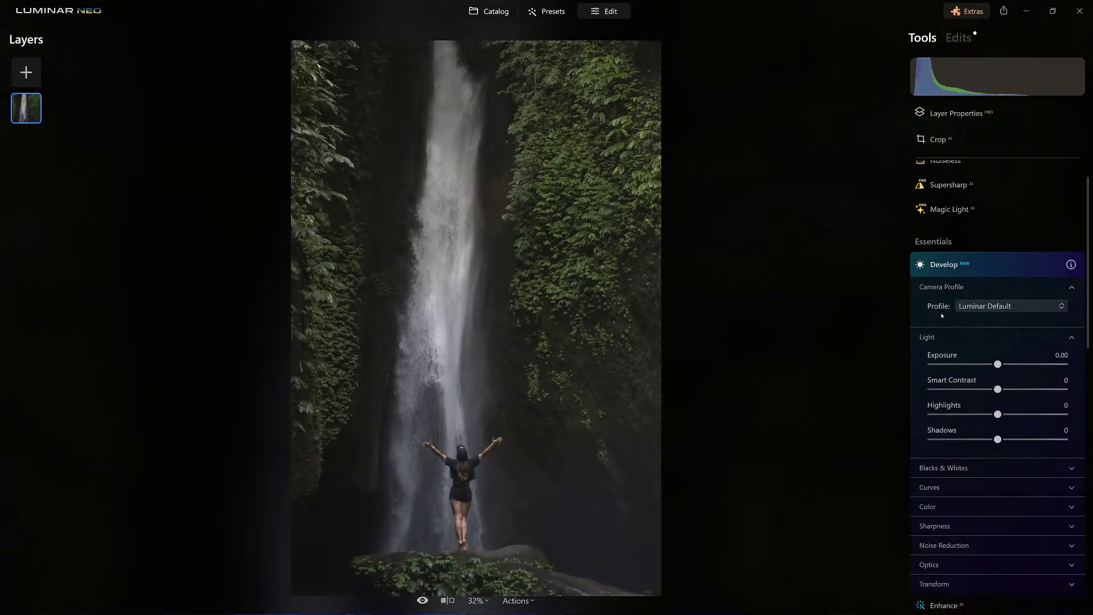
pyautogui.click(989, 307)
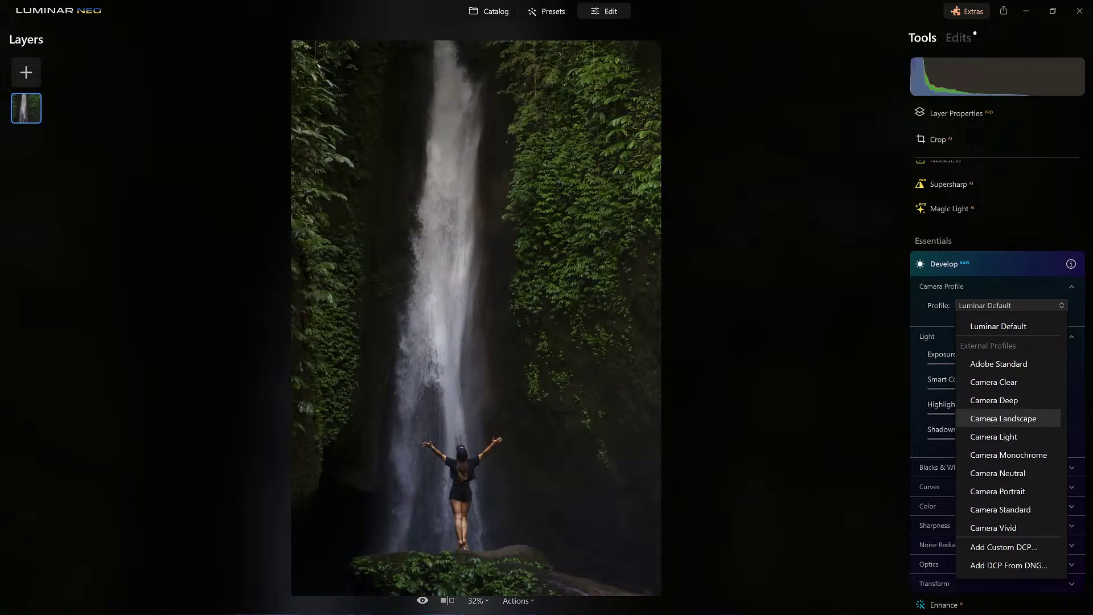
pyautogui.click(1023, 420)
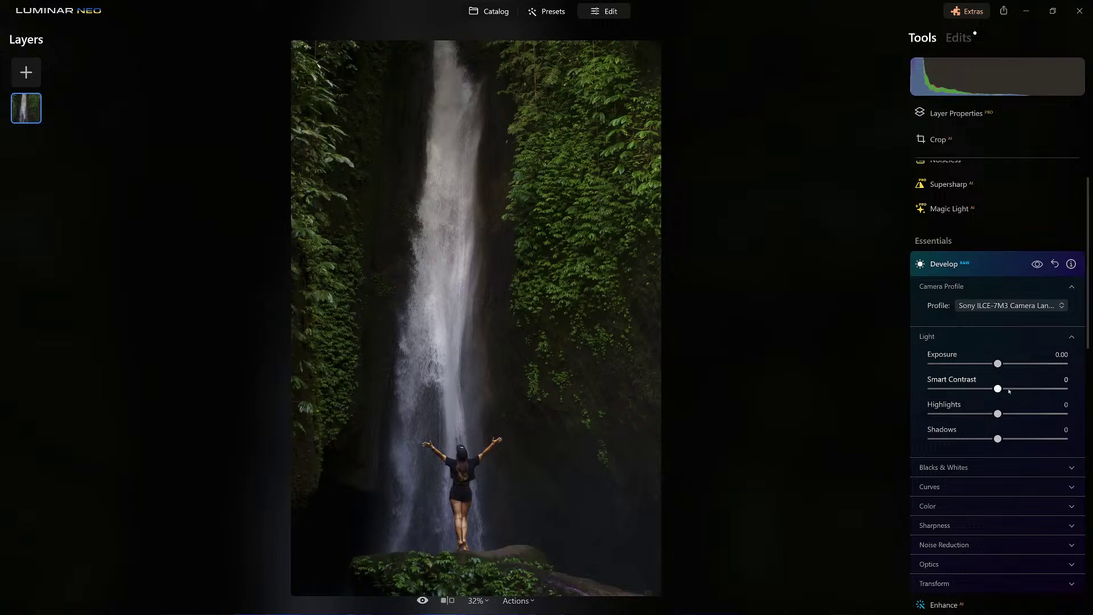
# Raise Smart Contrast to 26 and toggle Develop off and on to compare.
pyautogui.moveTo(997, 390)
pyautogui.mouseDown()
pyautogui.moveTo(1038, 389)
pyautogui.moveTo(996, 389)
pyautogui.moveTo(1015, 388)
pyautogui.mouseUp()
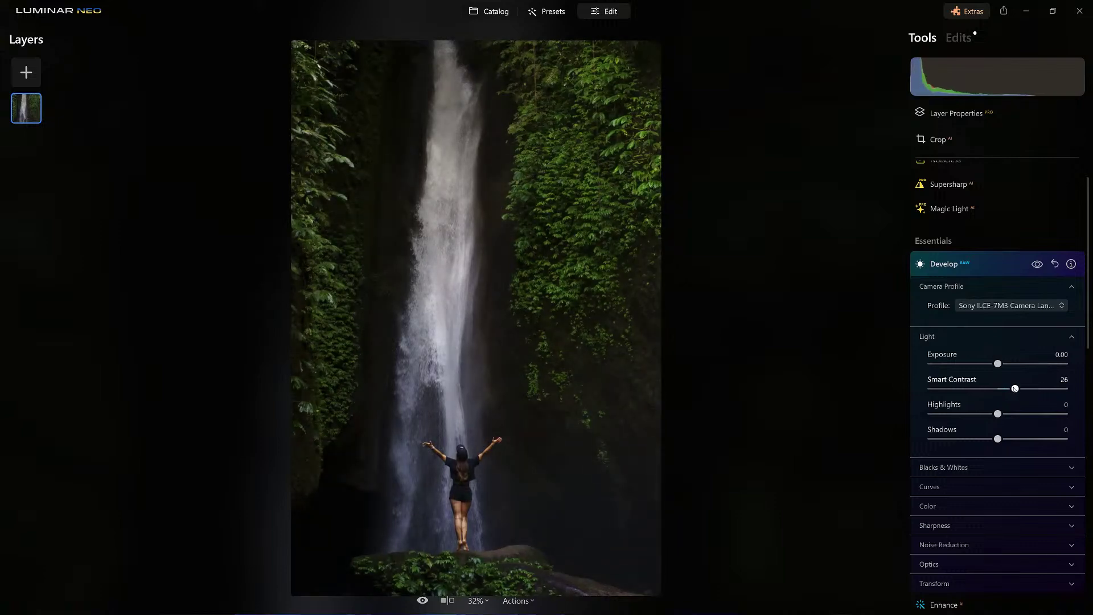
pyautogui.click(1037, 264)
pyautogui.click(1037, 264)
# Set Blacks to -32 and Whites to -2 under Blacks & Whites.
pyautogui.click(987, 467)
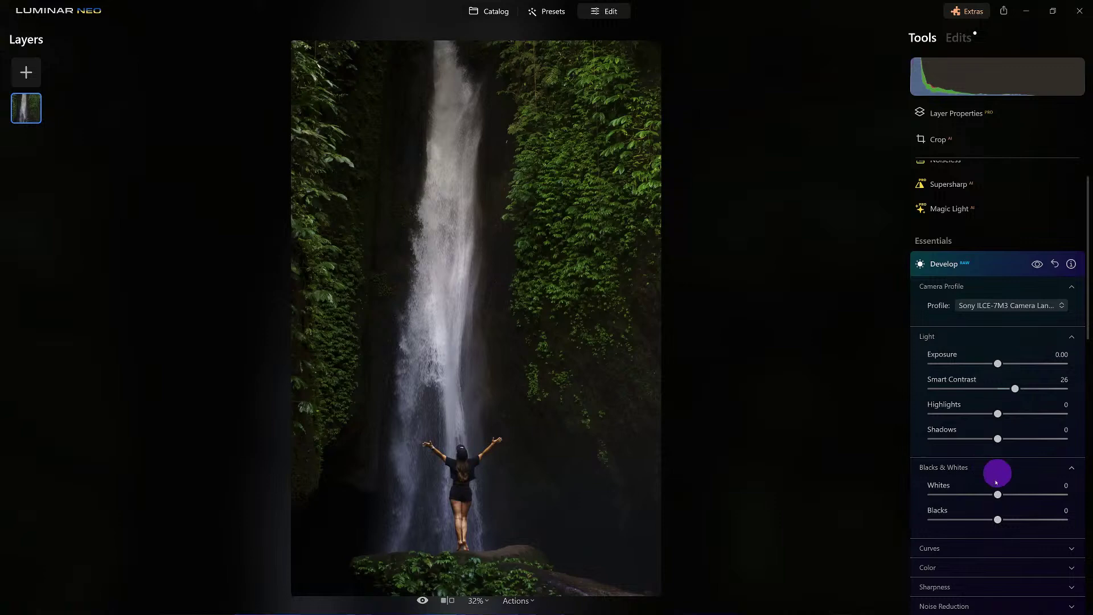
pyautogui.moveTo(999, 519); pyautogui.dragTo(977, 524)
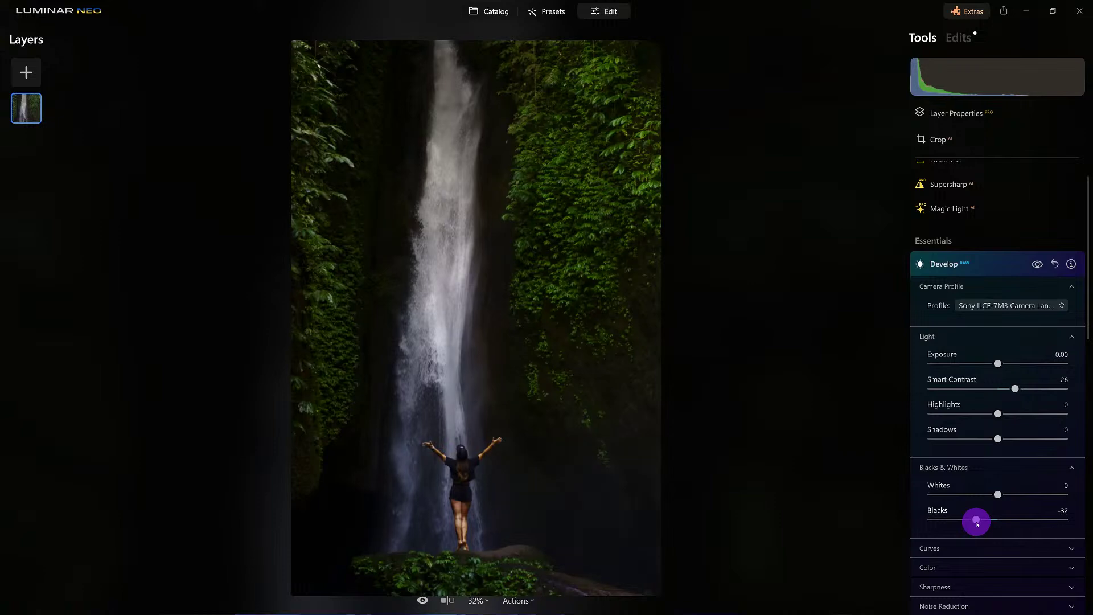
pyautogui.click(996, 498)
pyautogui.moveTo(1011, 501)
pyautogui.mouseDown()
pyautogui.moveTo(1037, 496)
pyautogui.moveTo(1000, 503)
pyautogui.mouseUp()
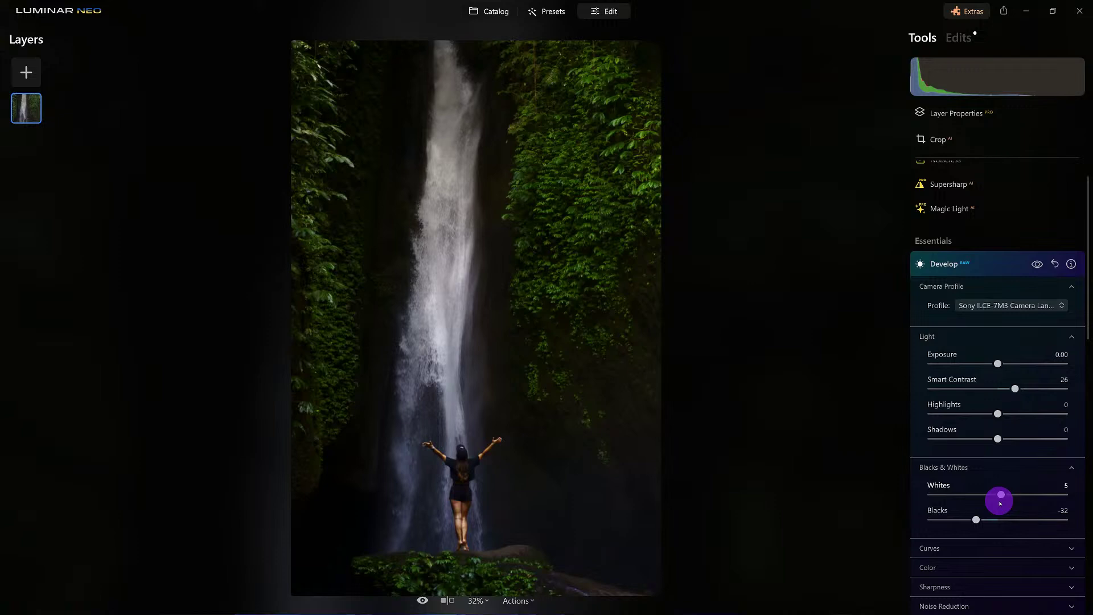
pyautogui.moveTo(1000, 504); pyautogui.dragTo(998, 504)
pyautogui.moveTo(998, 493); pyautogui.dragTo(996, 498)
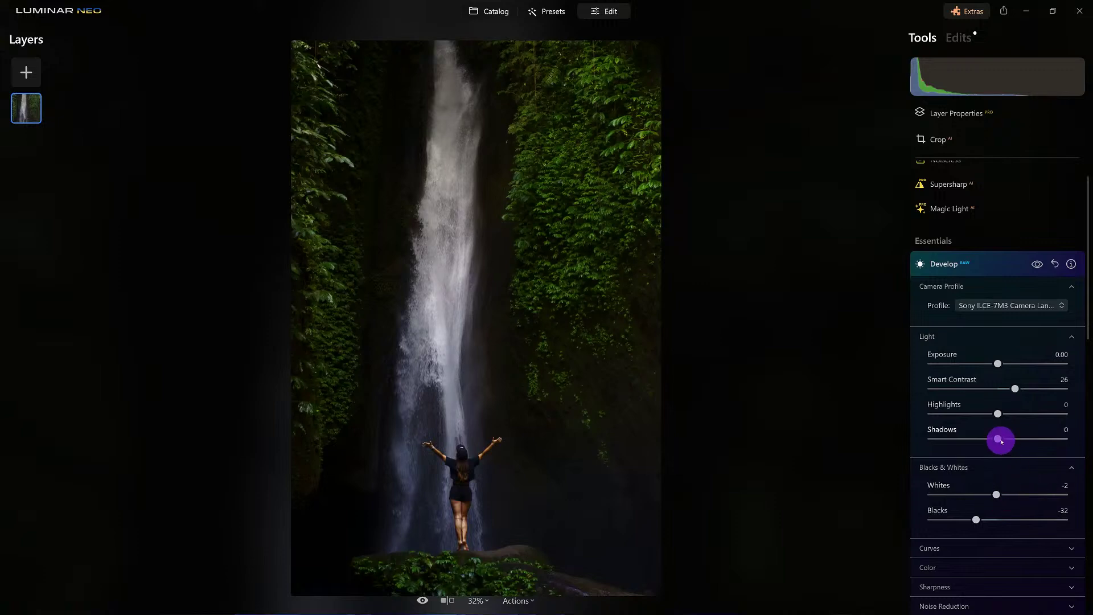
# Lift Shadows to 28 and compare the photo with Develop off and on.
pyautogui.moveTo(1004, 441)
pyautogui.mouseDown()
pyautogui.moveTo(1031, 444)
pyautogui.moveTo(1016, 443)
pyautogui.mouseUp()
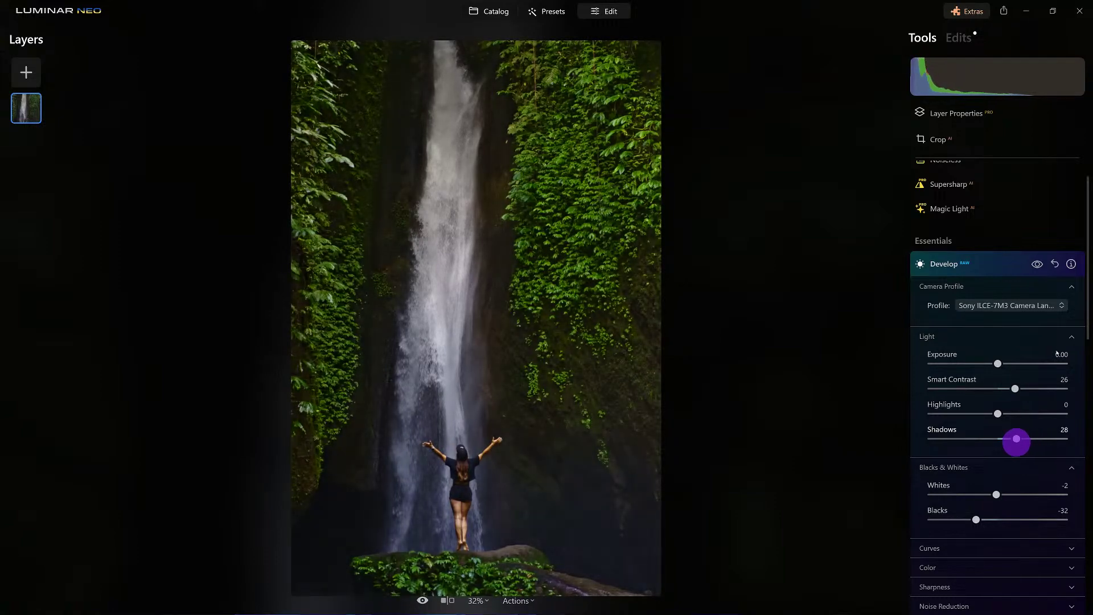
pyautogui.click(1037, 264)
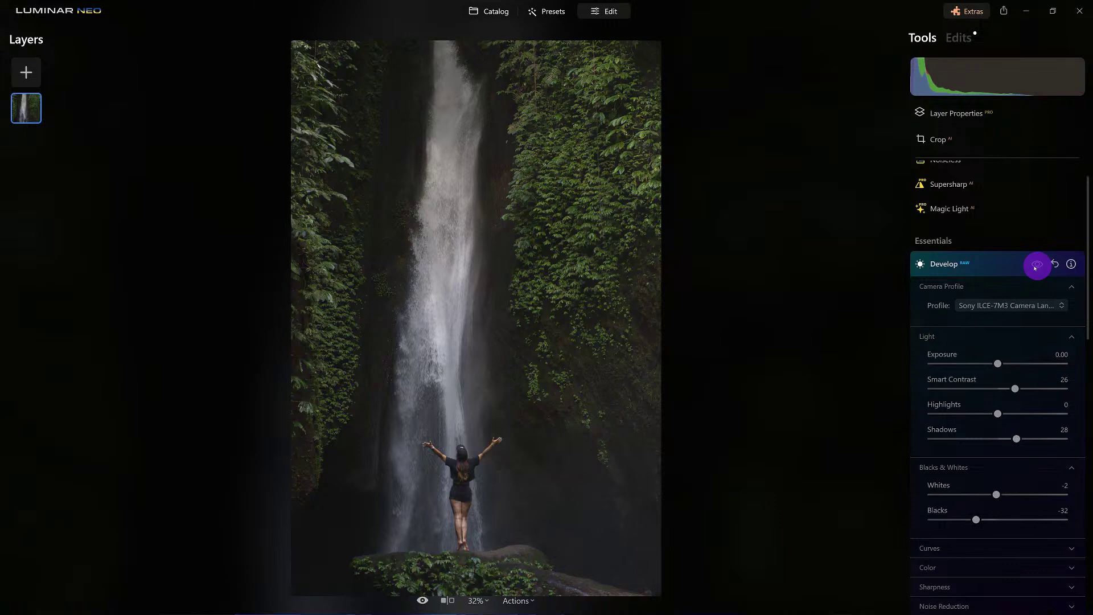
pyautogui.click(1031, 268)
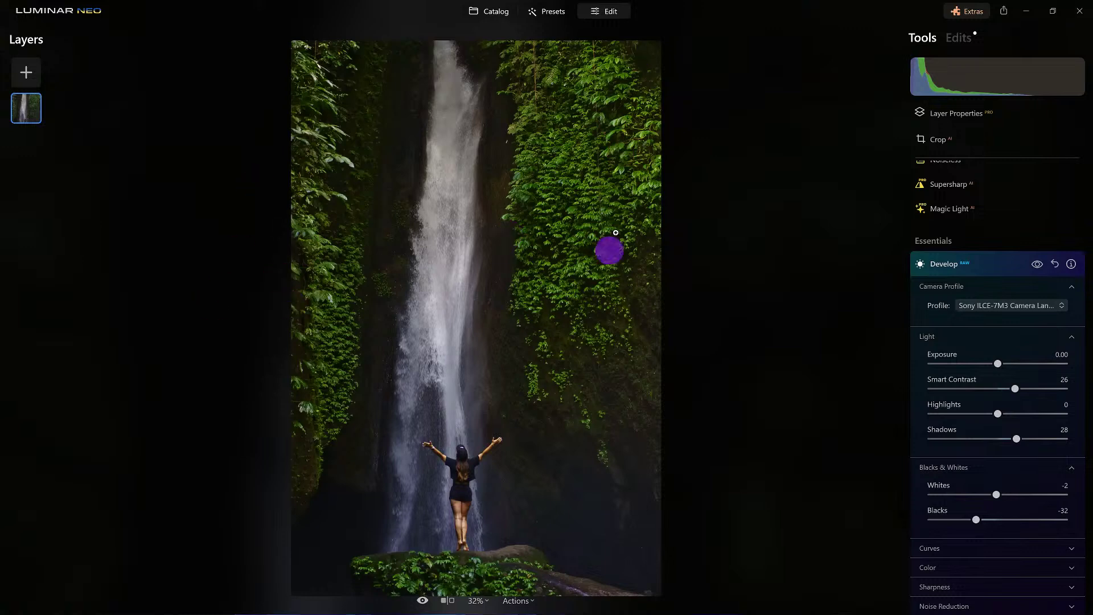
# Lower Saturation to -40 and raise Vibrance to 21, then compare against the unedited photo.
pyautogui.scroll(-1, 958, 519)
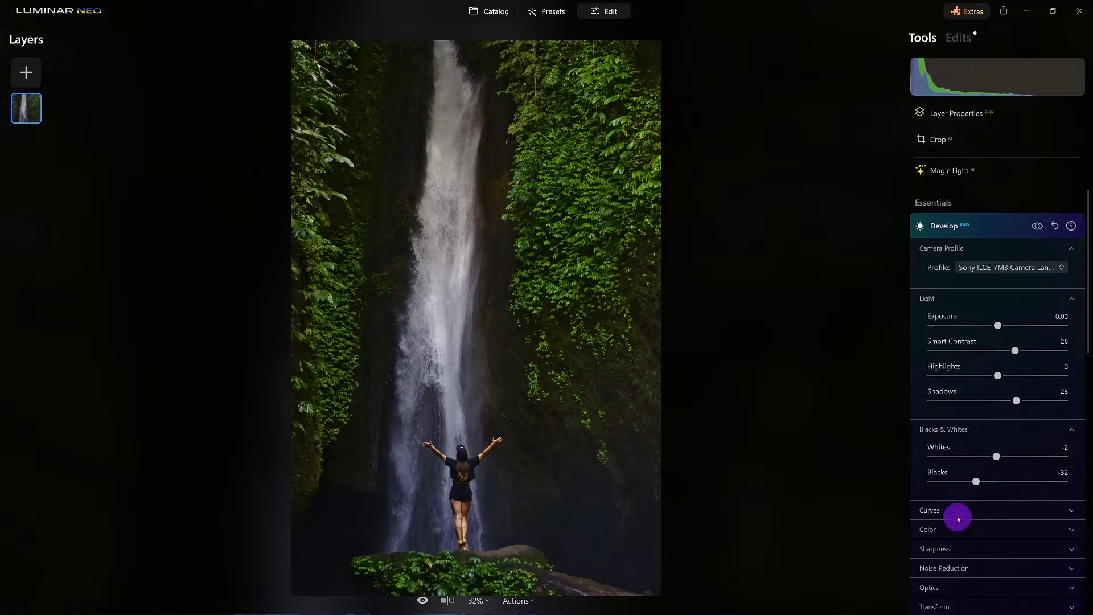
pyautogui.scroll(-2, 958, 519)
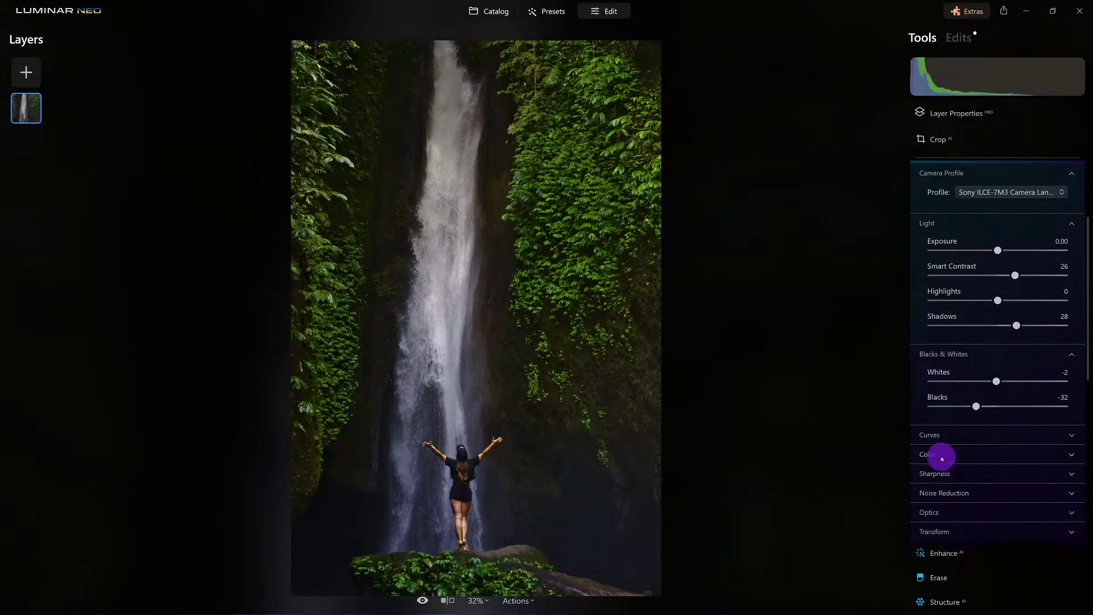
pyautogui.click(942, 458)
pyautogui.scroll(-2, 942, 463)
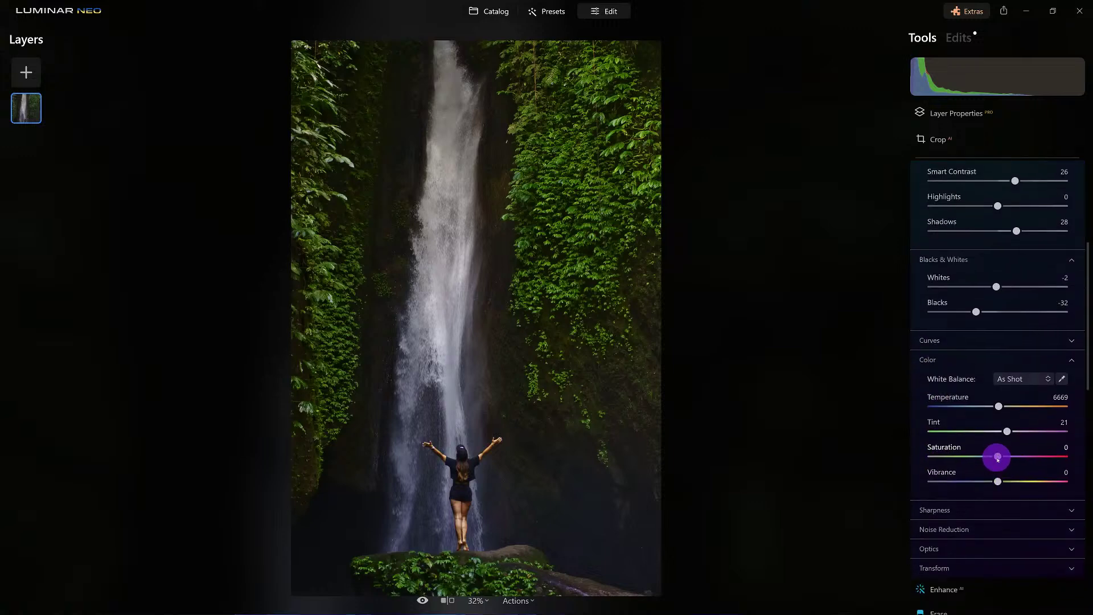
pyautogui.moveTo(997, 459); pyautogui.dragTo(971, 459)
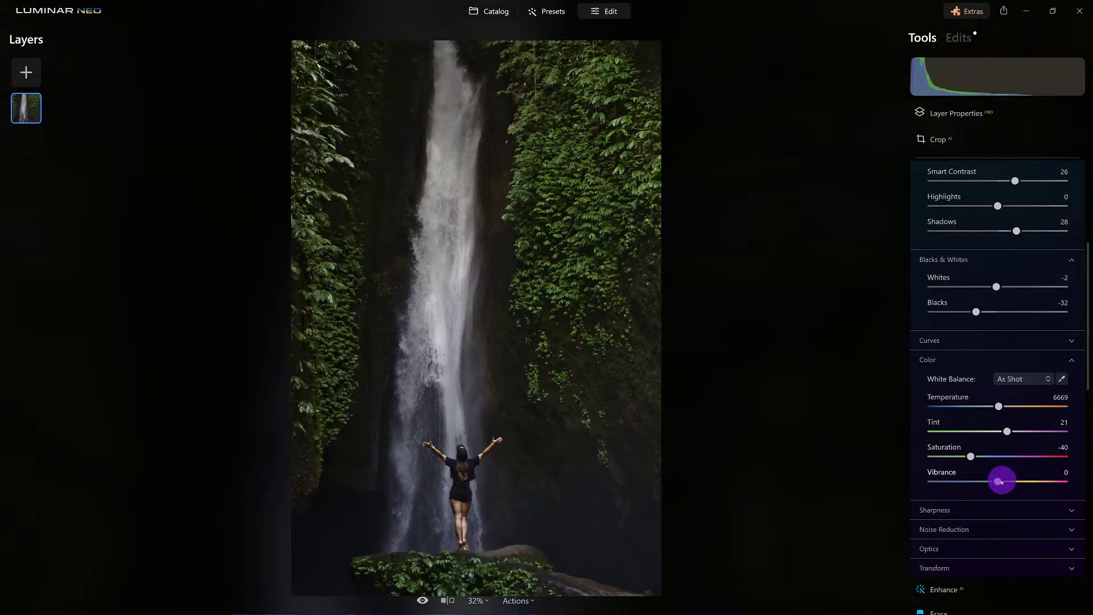
pyautogui.moveTo(1001, 483); pyautogui.dragTo(1012, 483)
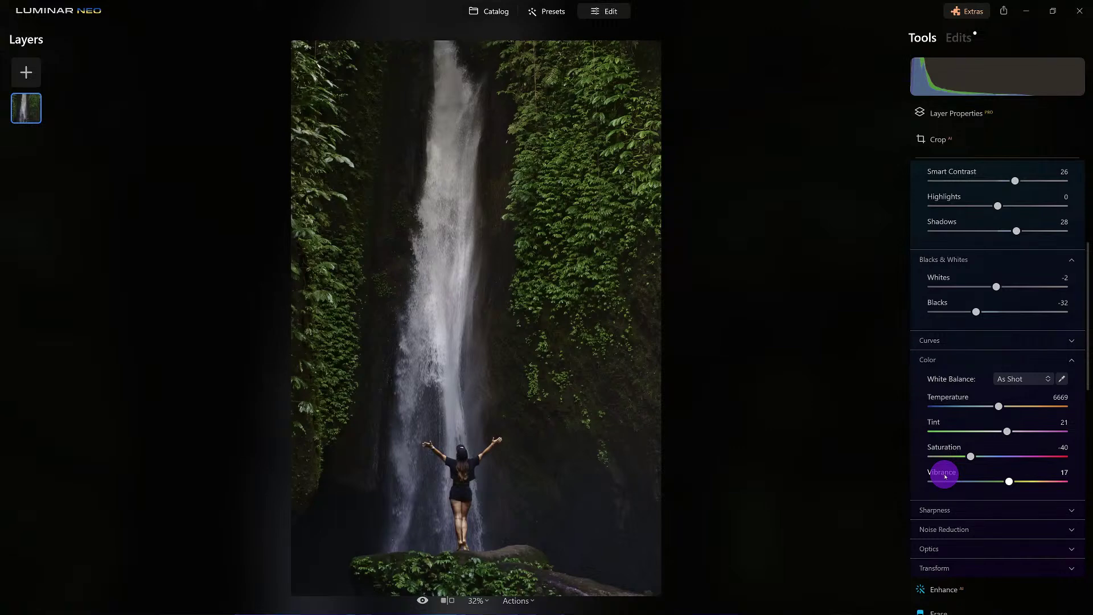
pyautogui.moveTo(1018, 483); pyautogui.dragTo(1011, 482)
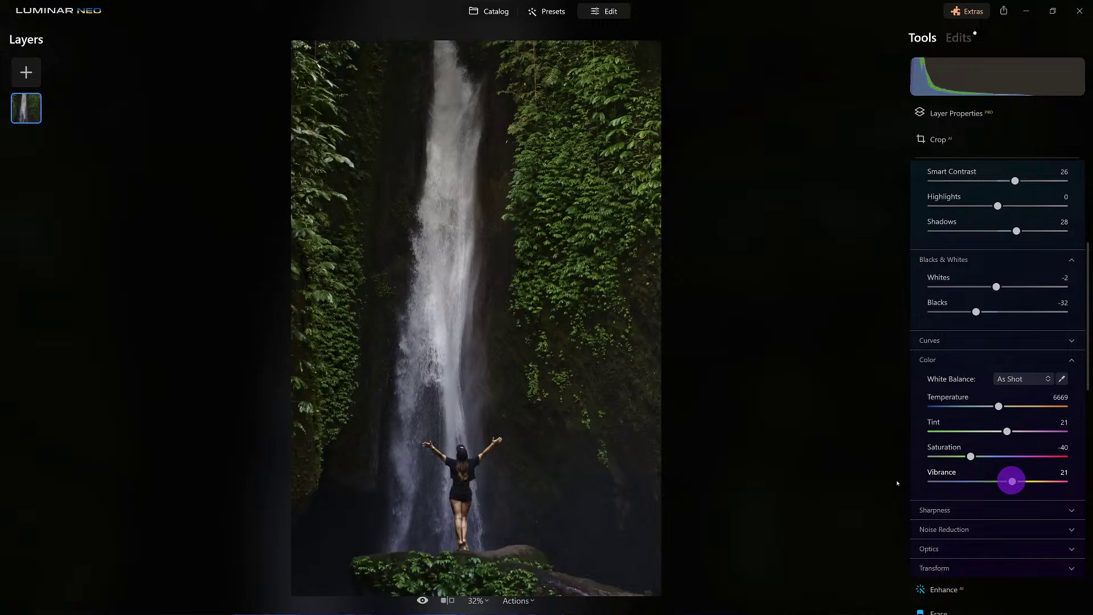
pyautogui.click(423, 600)
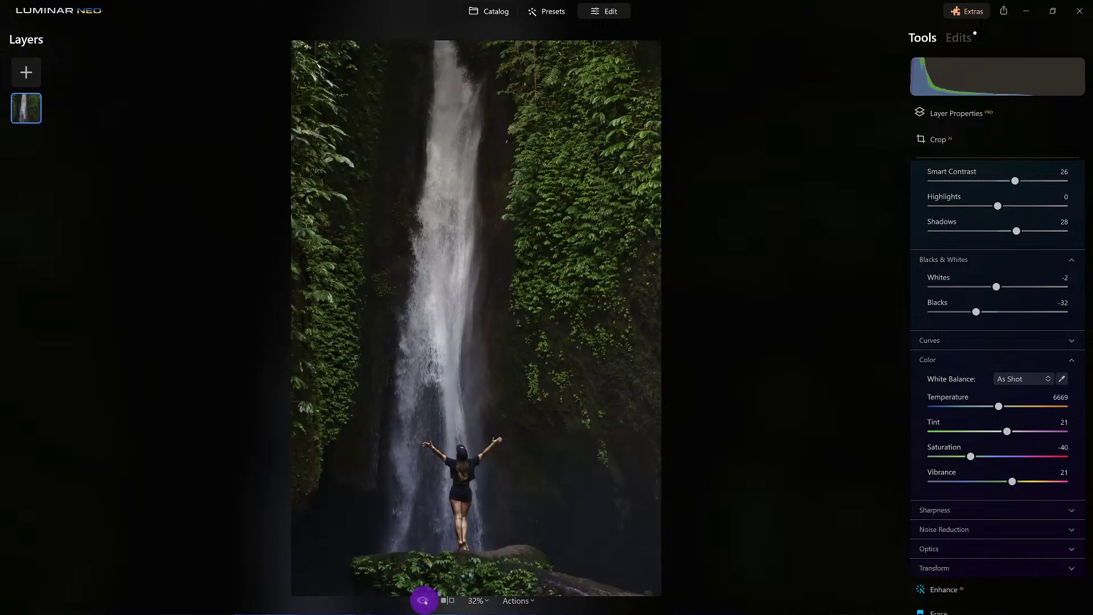
pyautogui.click(540, 471)
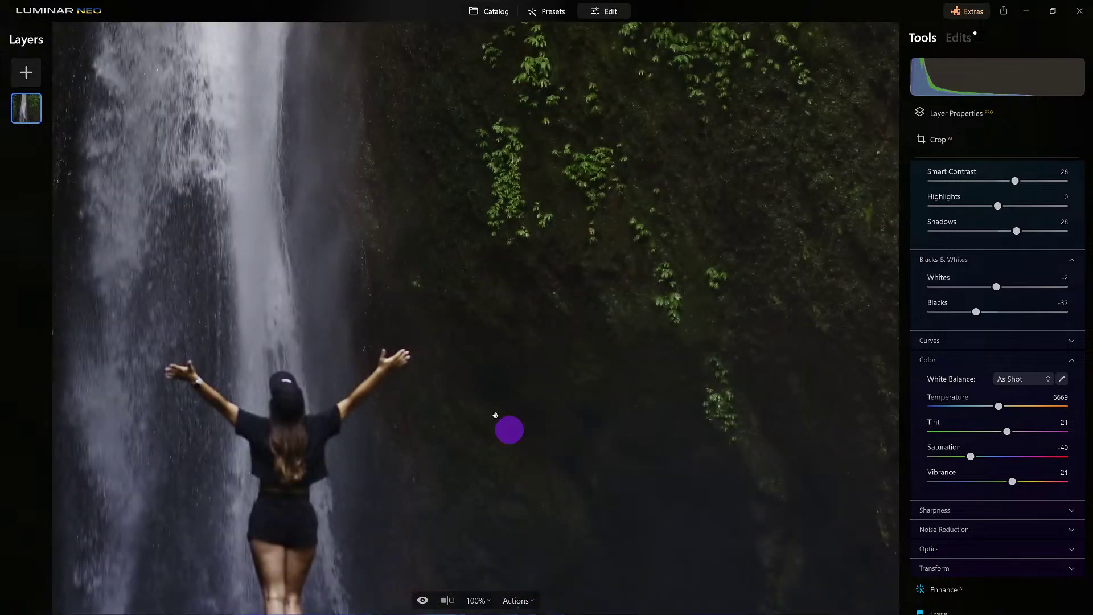
# Inspect the magnified view, then apply Noiseless at Low strength and zoom back to fit.
pyautogui.scroll(5, 493, 413)
pyautogui.moveTo(495, 413); pyautogui.dragTo(598, 529)
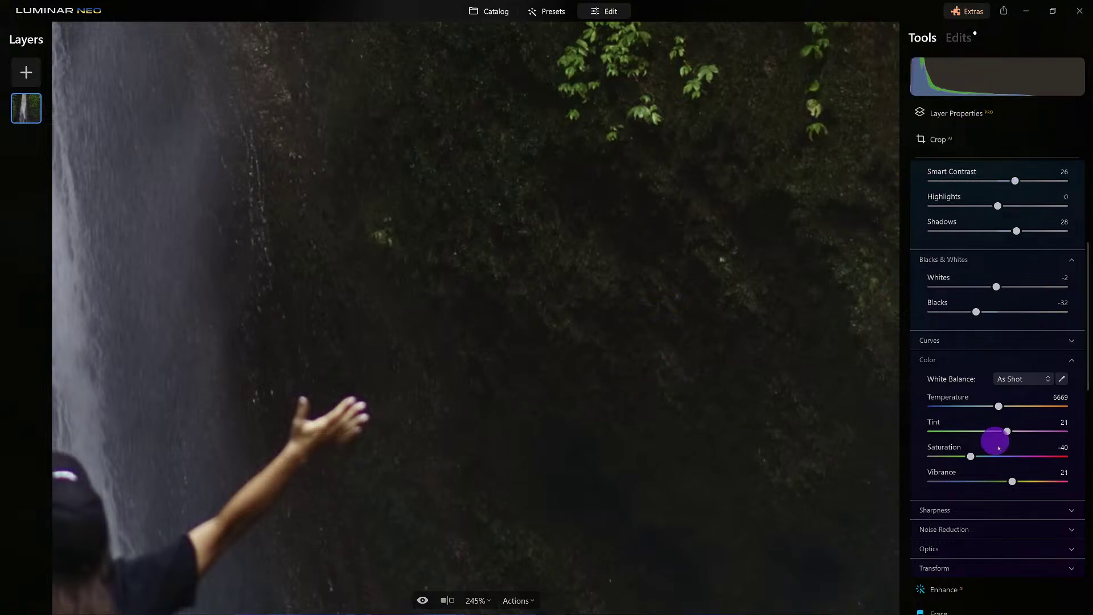
pyautogui.scroll(-3, 999, 448)
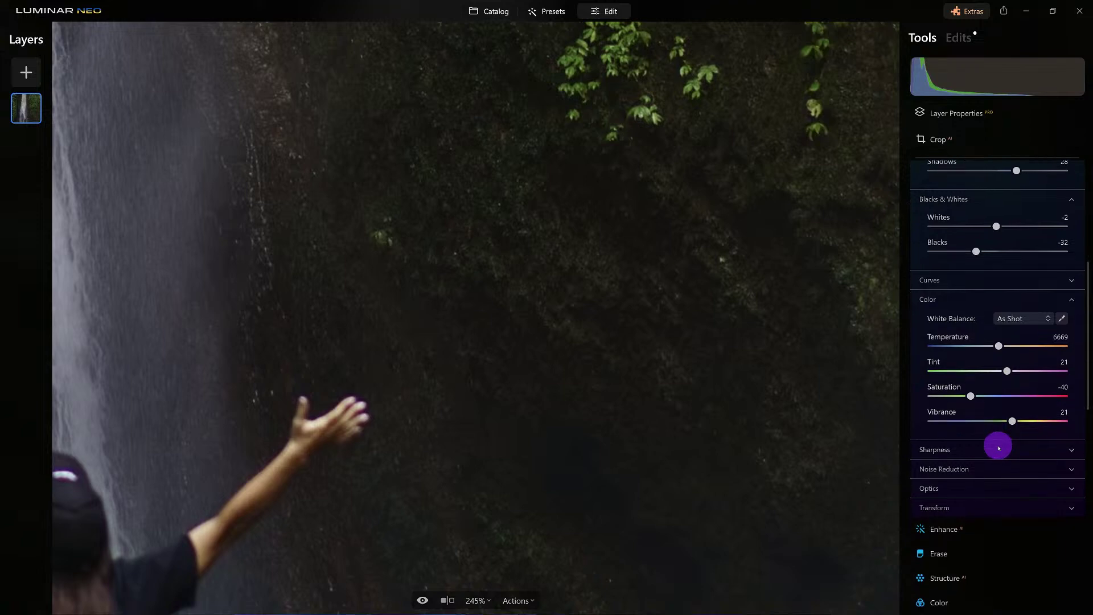
pyautogui.scroll(15, 997, 446)
pyautogui.click(1008, 306)
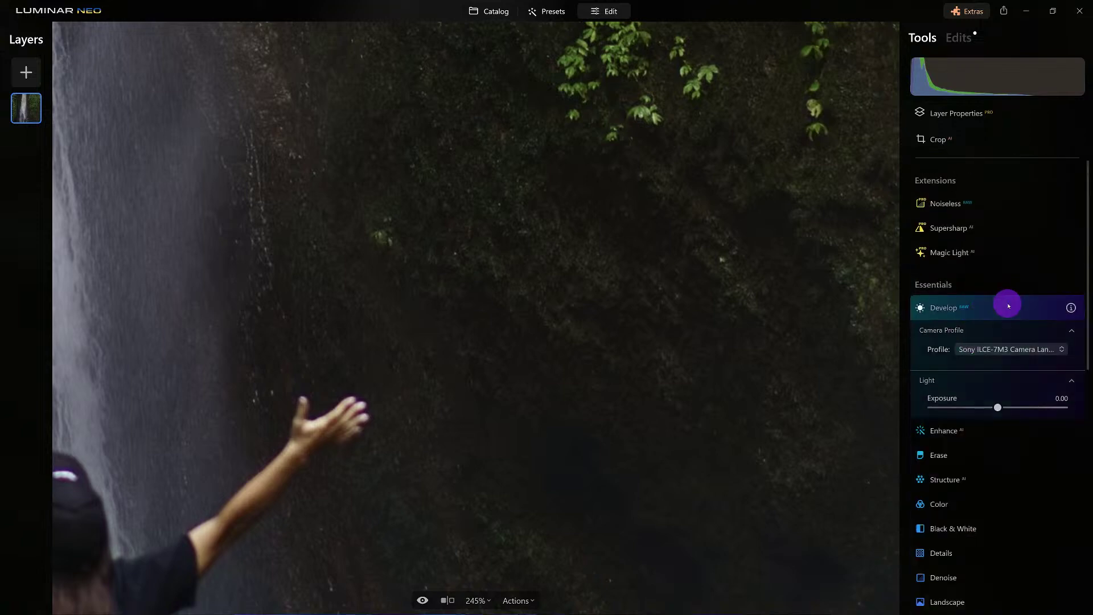
pyautogui.click(960, 45)
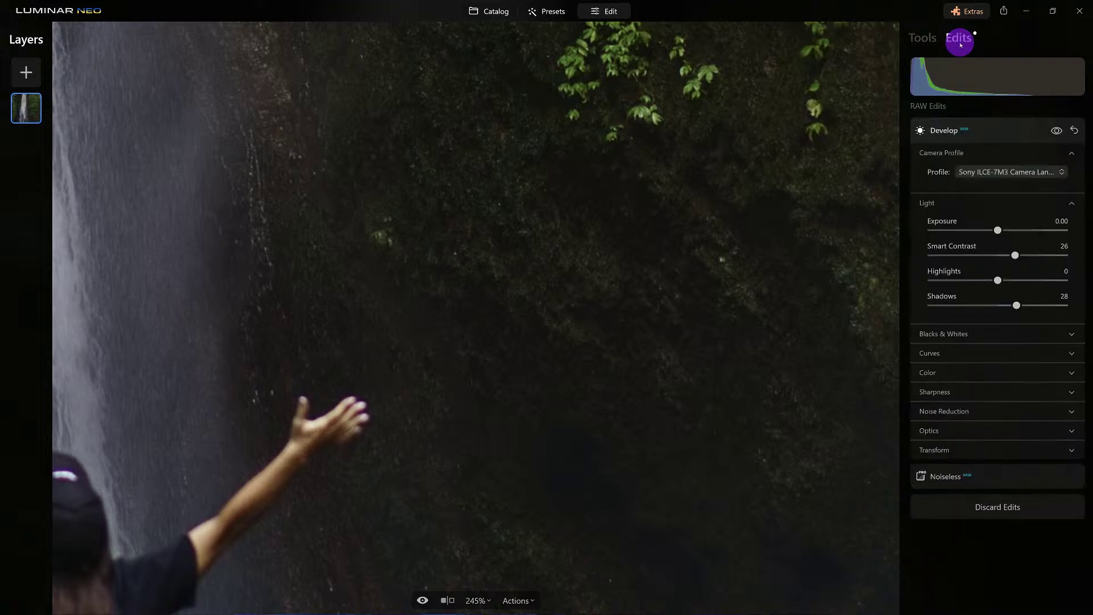
pyautogui.click(982, 125)
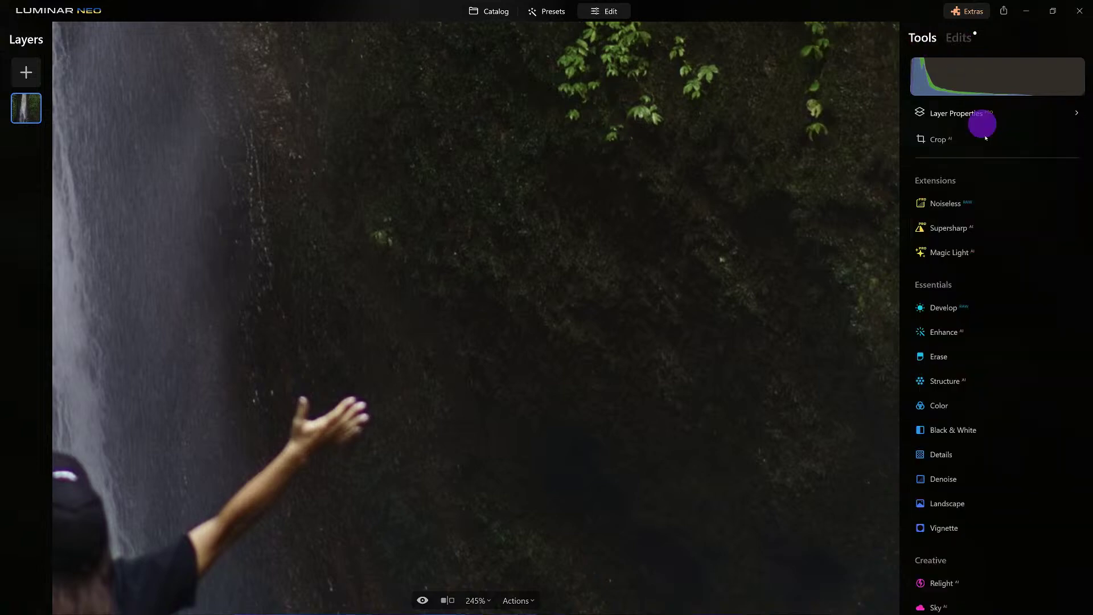
pyautogui.click(965, 206)
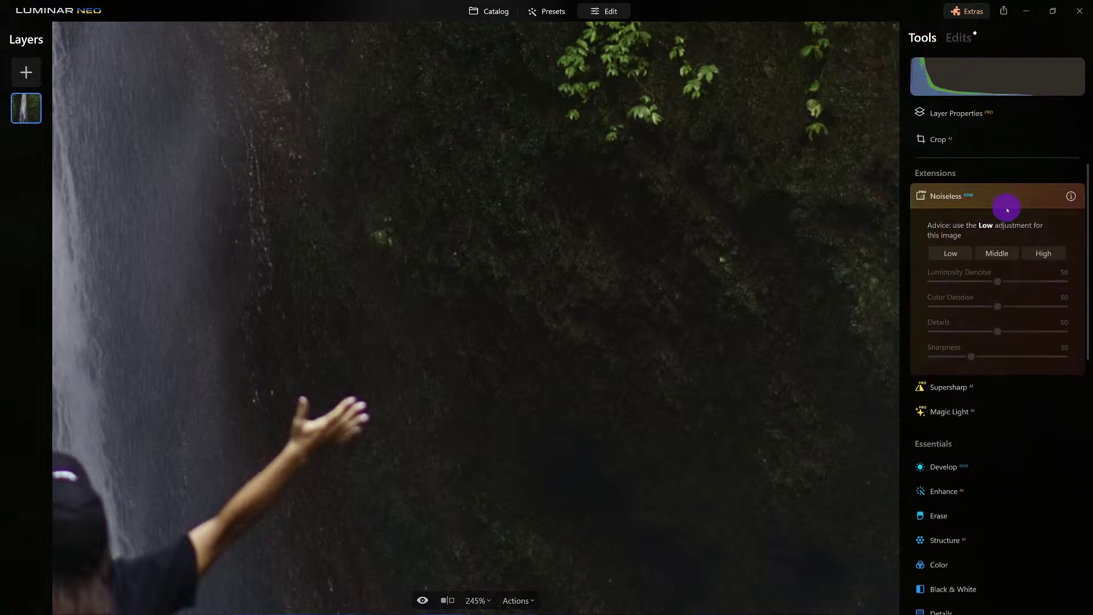
pyautogui.click(957, 254)
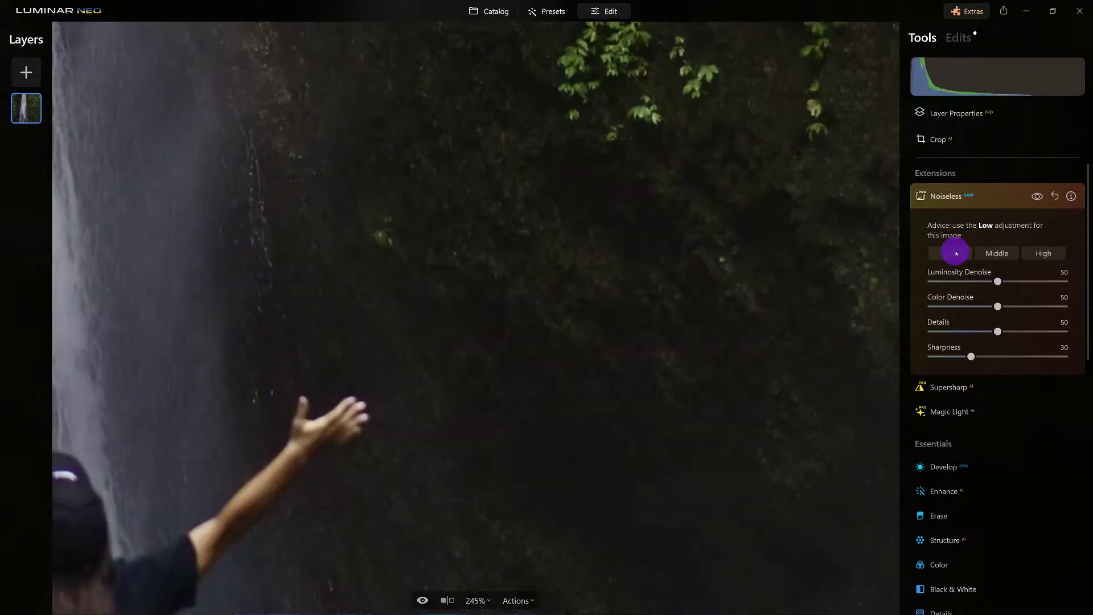
pyautogui.click(1008, 196)
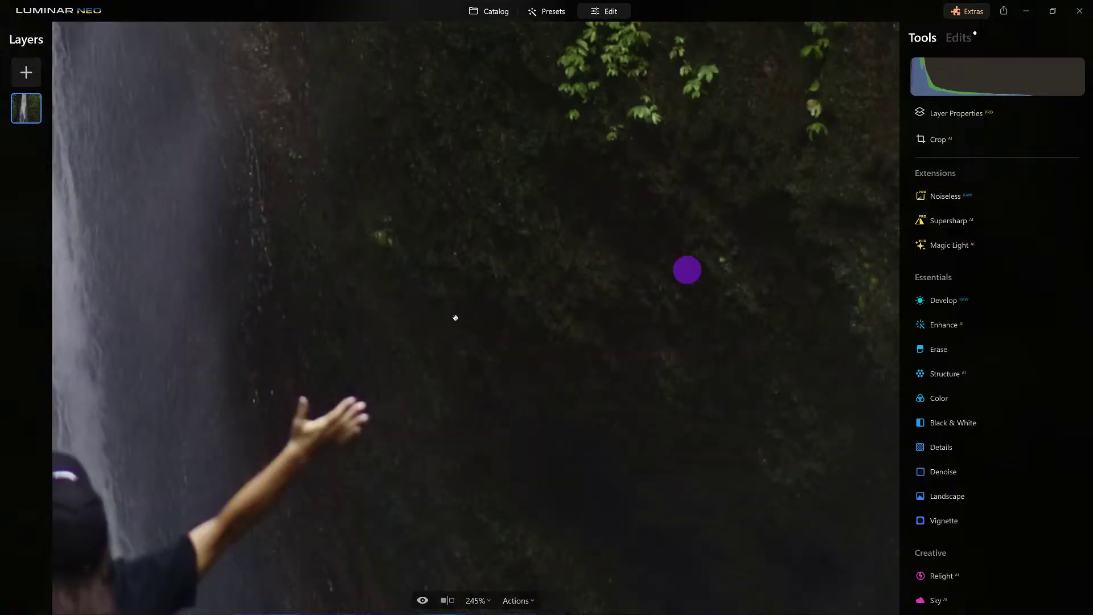
pyautogui.click(423, 317)
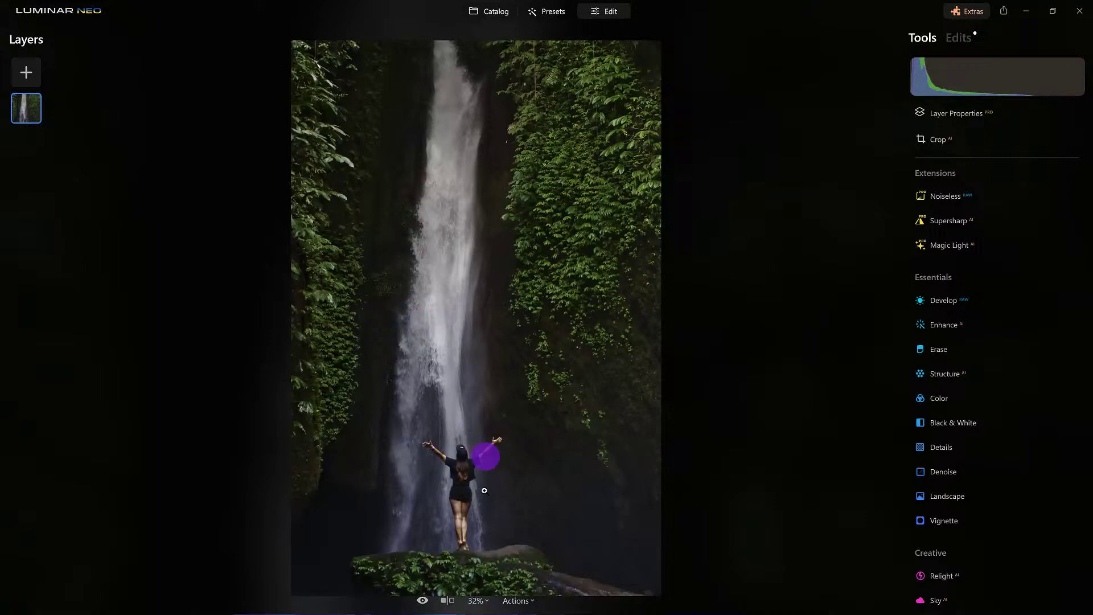
# Compare before and after by sliding the split-view divider across the photo.
pyautogui.click(446, 600)
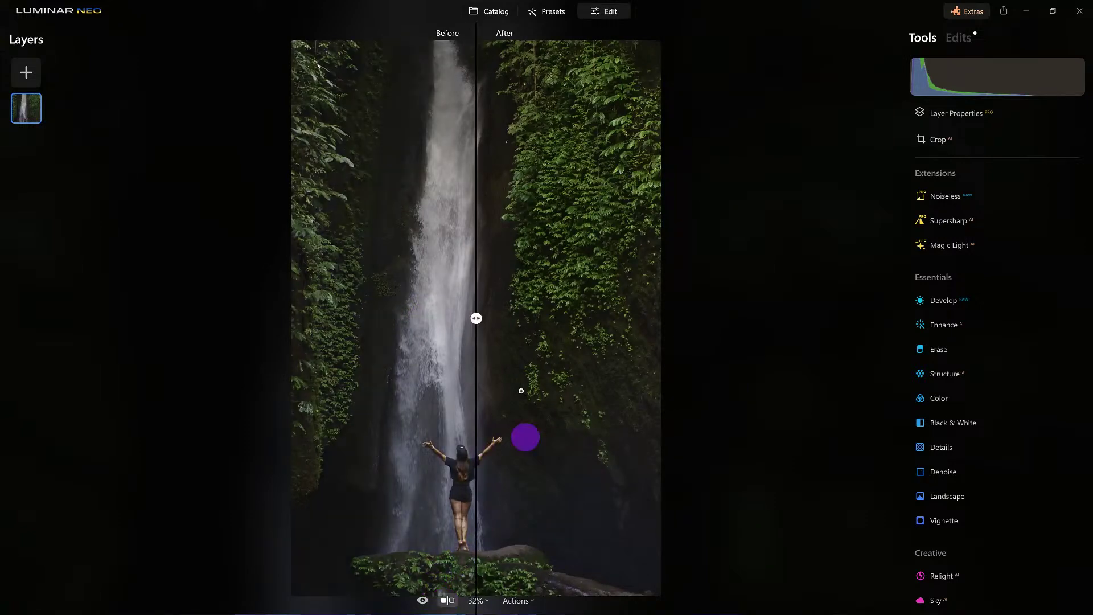
pyautogui.moveTo(426, 313); pyautogui.dragTo(580, 333)
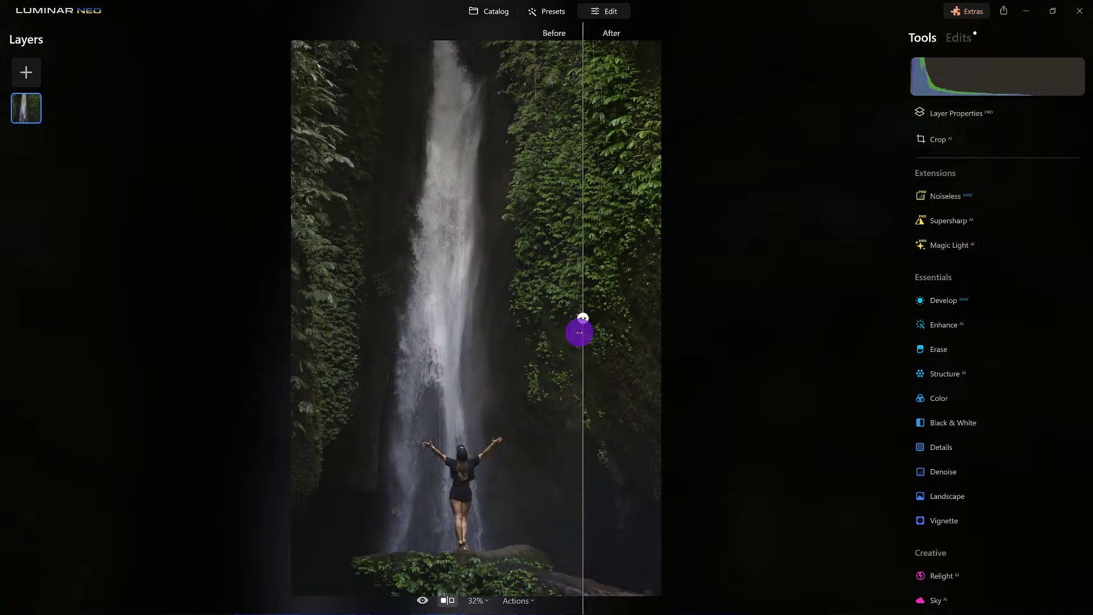
pyautogui.click(422, 601)
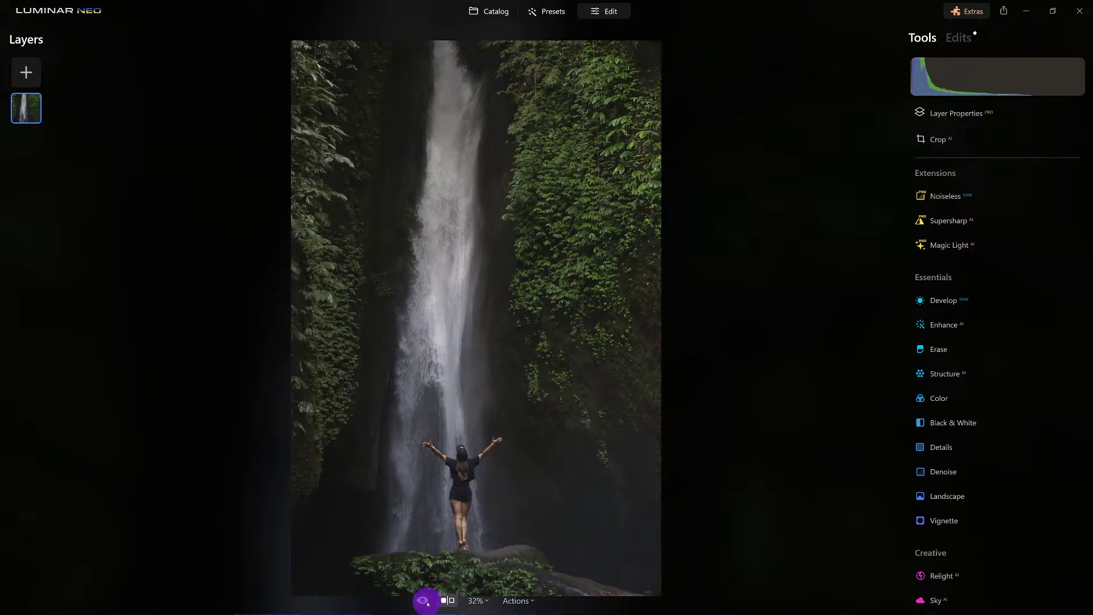
pyautogui.click(448, 601)
pyautogui.click(882, 312)
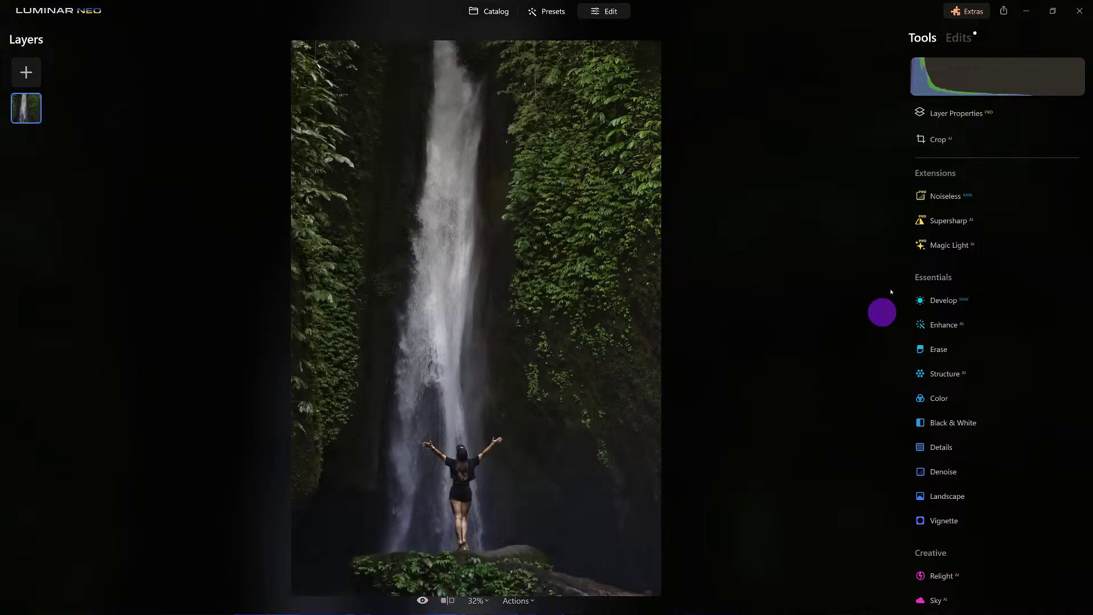
# Review the applied edits, toggling Develop and revealing Whites -2 and Blacks -32.
pyautogui.click(958, 38)
pyautogui.click(1054, 152)
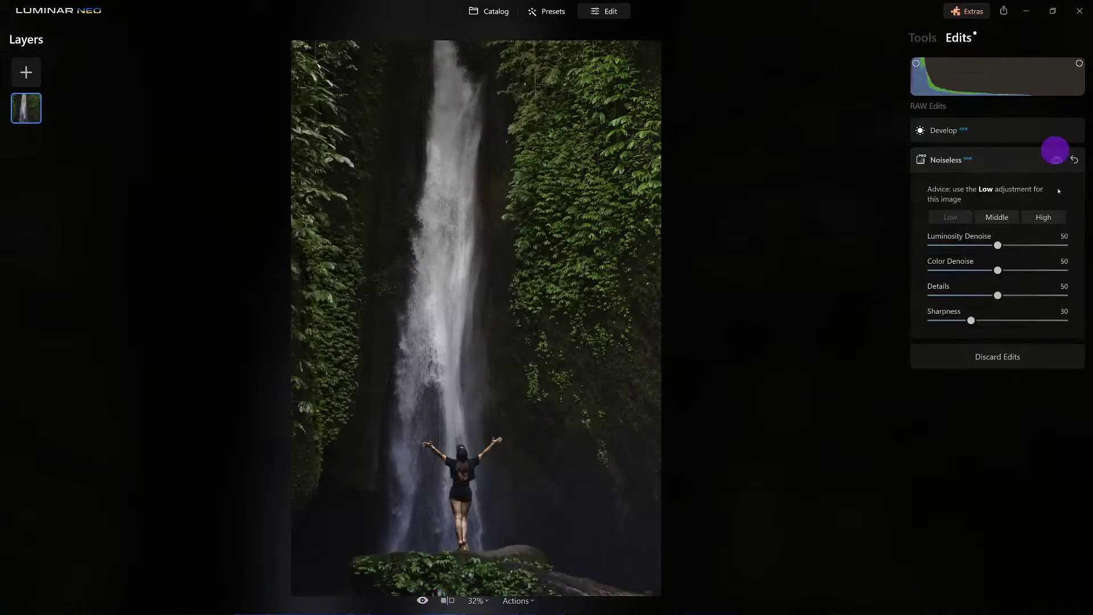
pyautogui.click(983, 138)
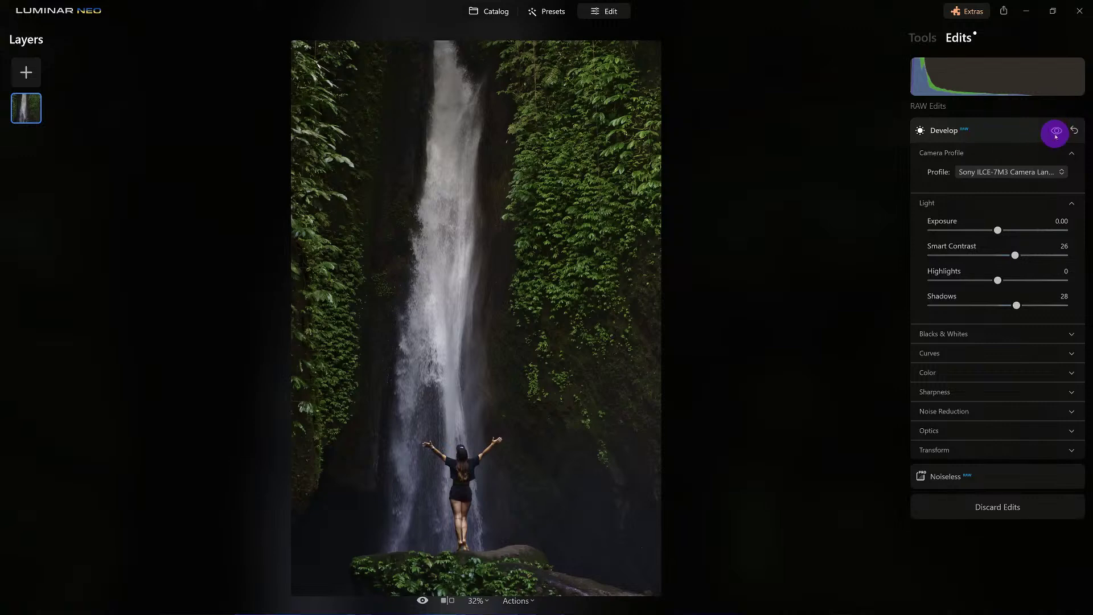
pyautogui.click(1058, 133)
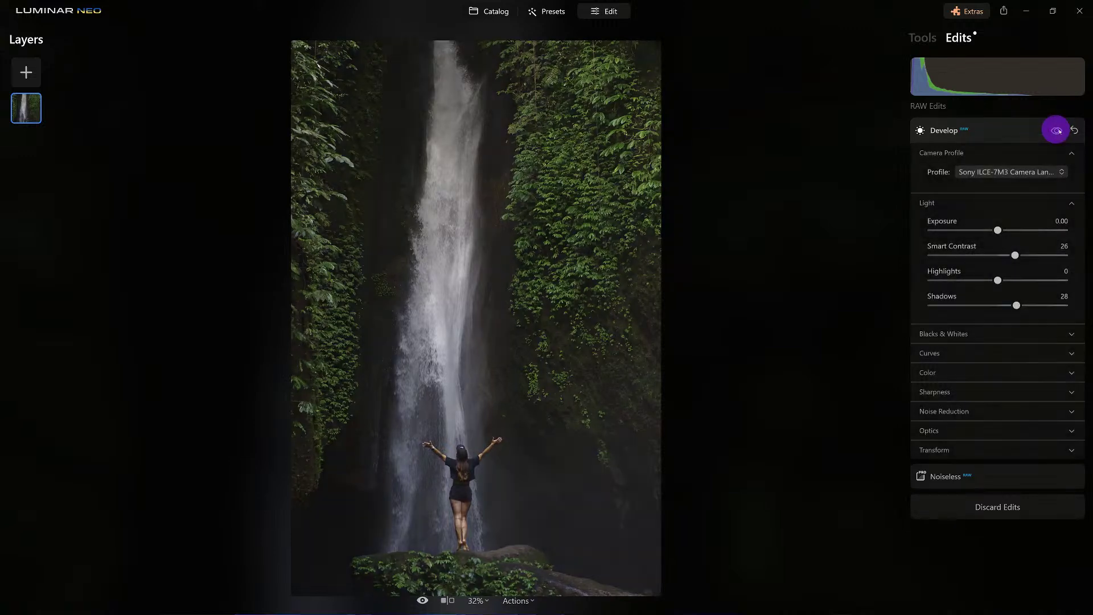
pyautogui.click(1056, 131)
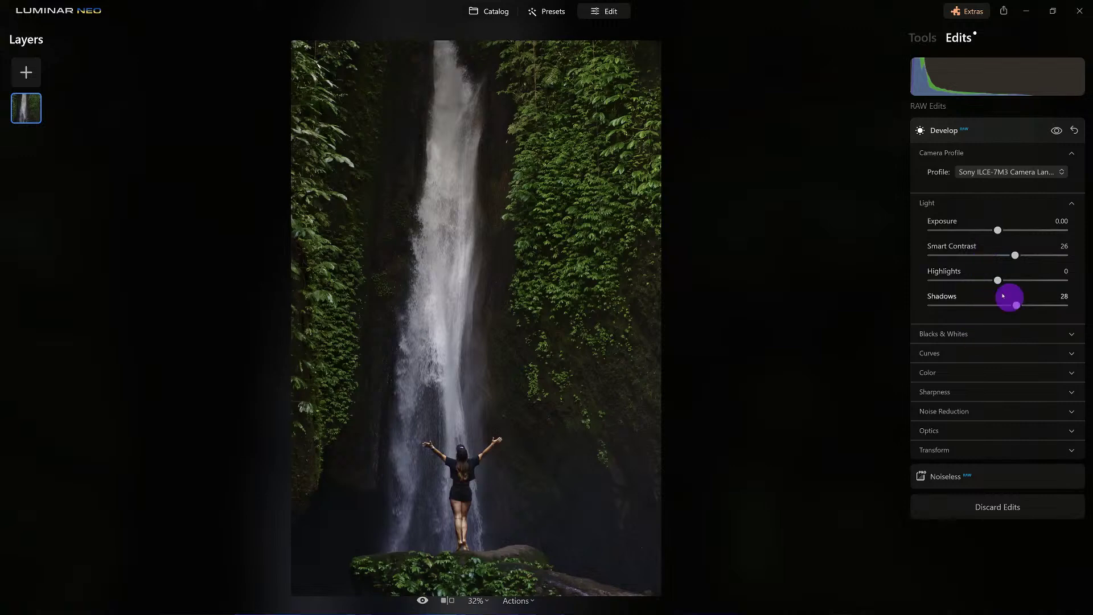
pyautogui.click(981, 335)
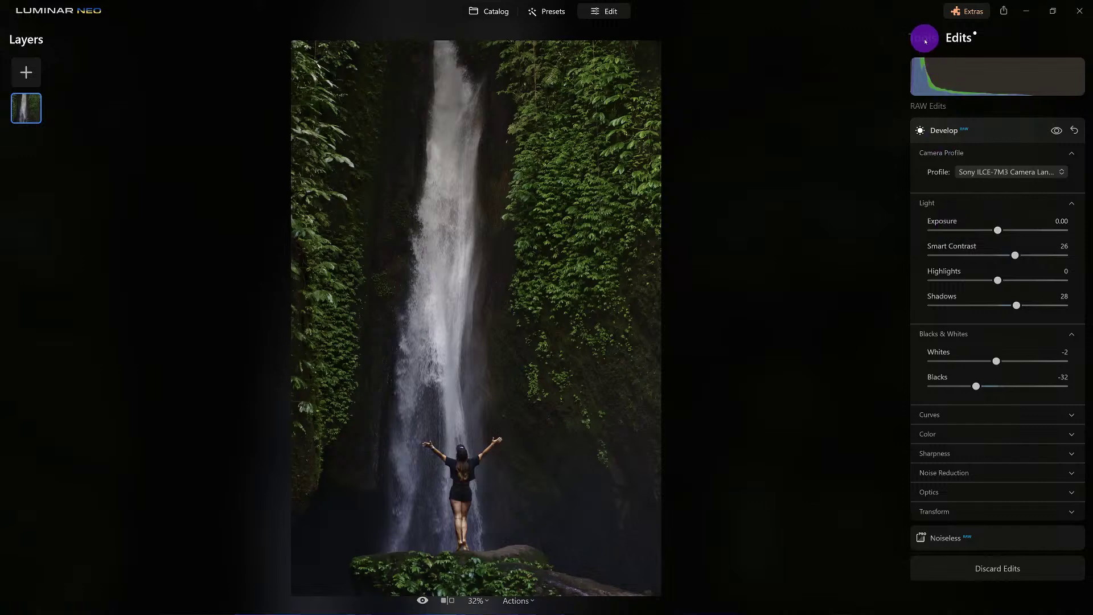
pyautogui.click(923, 39)
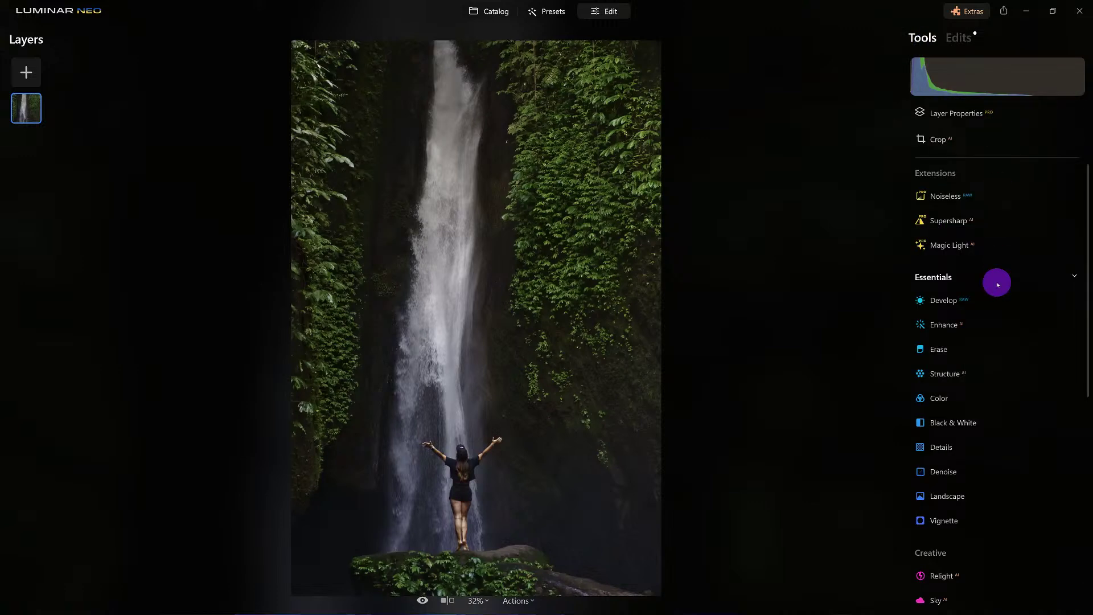
# Set the Enhance AI Accent slider to 39 after trying 48.
pyautogui.click(959, 325)
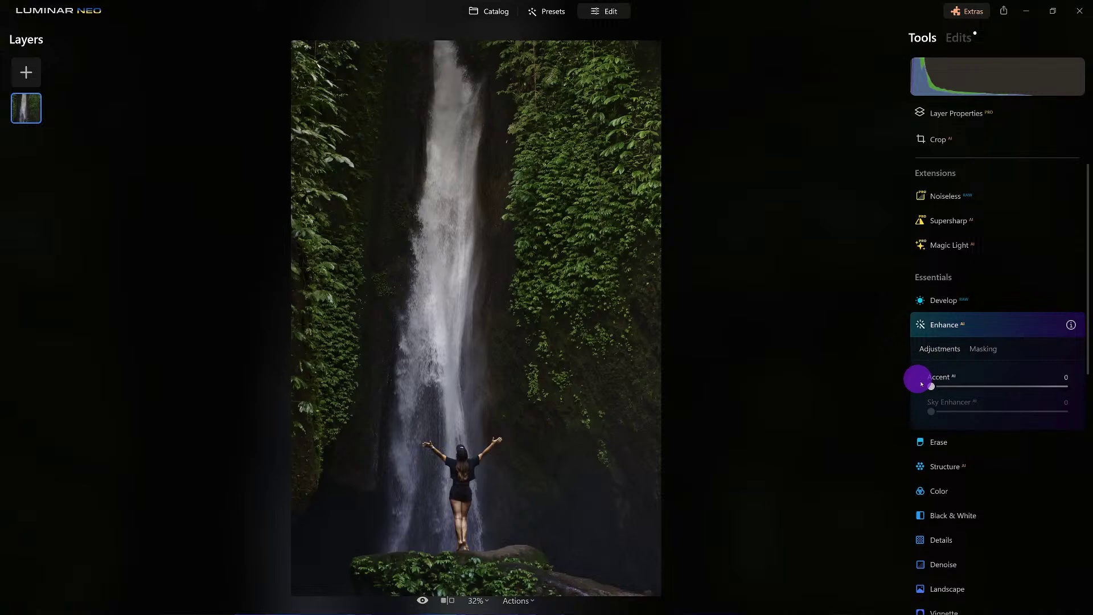
pyautogui.moveTo(938, 389); pyautogui.dragTo(994, 389)
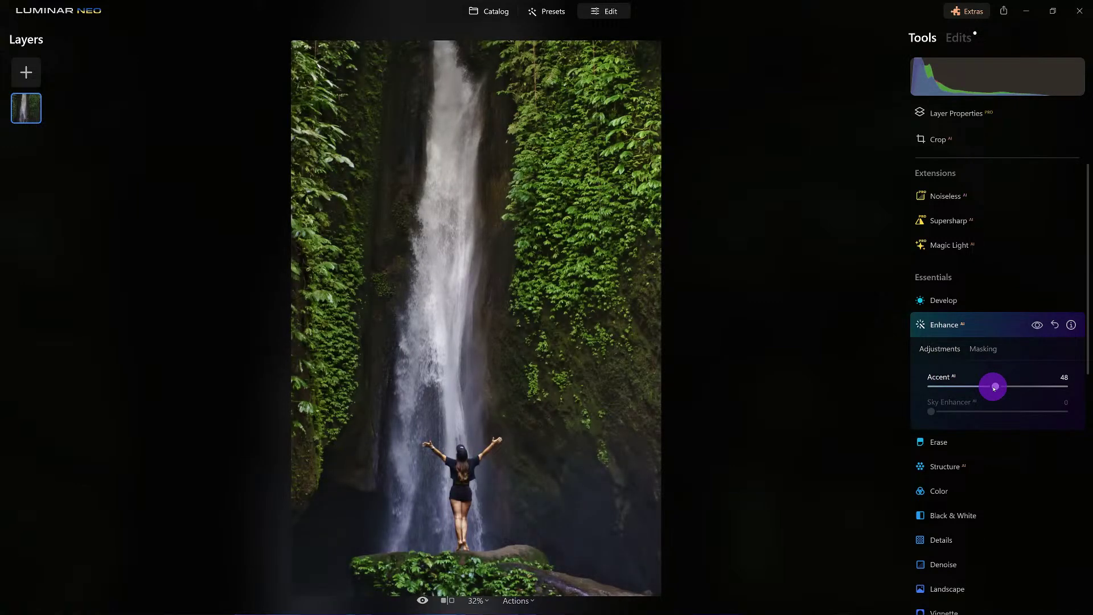
pyautogui.moveTo(994, 388)
pyautogui.mouseDown()
pyautogui.moveTo(972, 387)
pyautogui.moveTo(982, 391)
pyautogui.mouseUp()
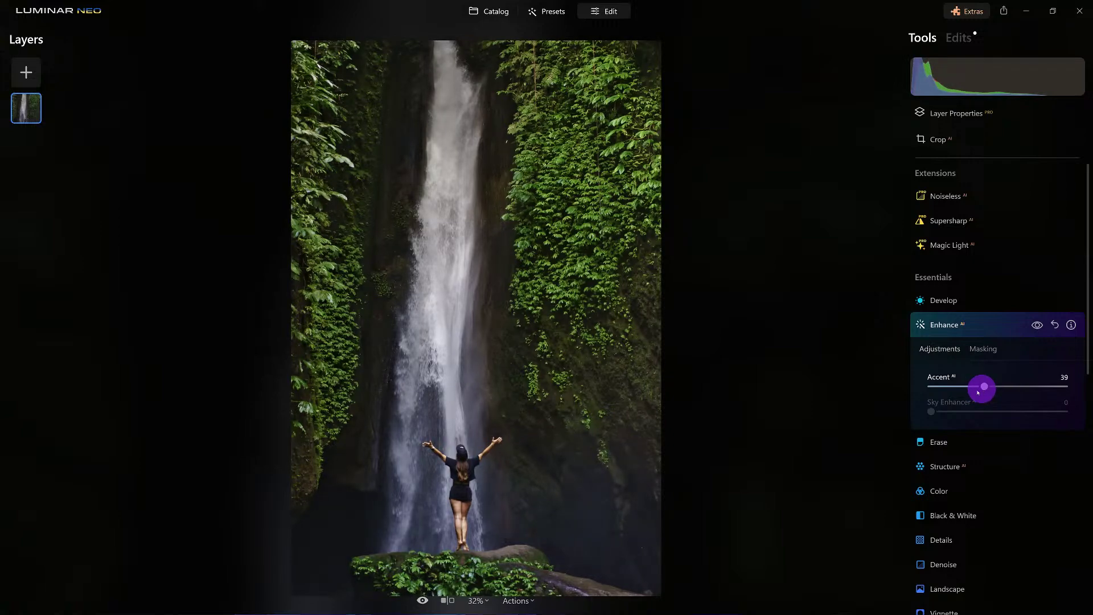
pyautogui.scroll(5, 441, 481)
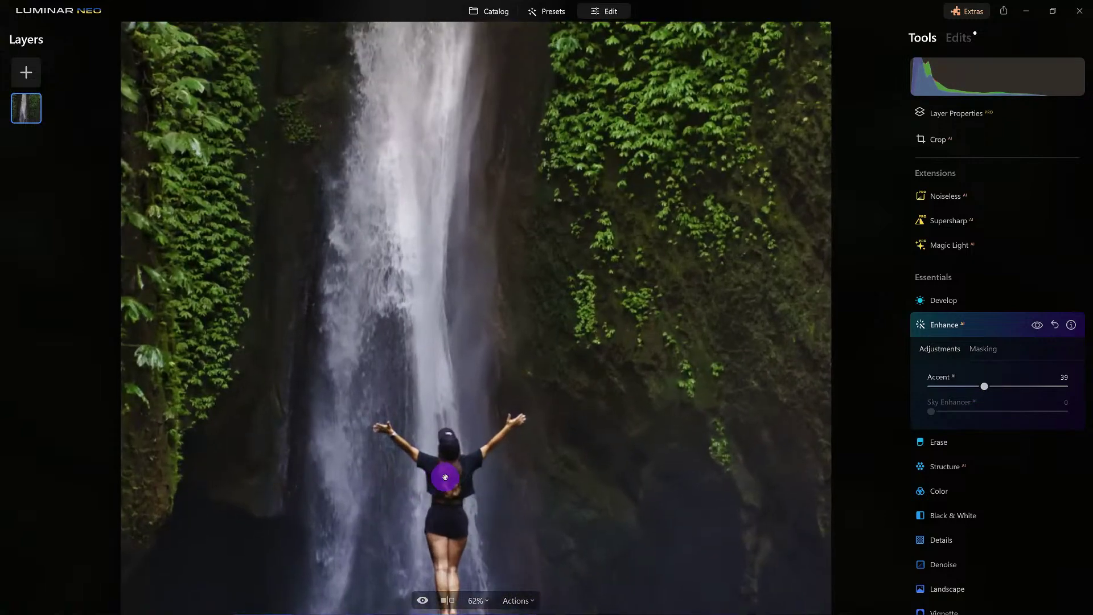
pyautogui.scroll(1, 444, 477)
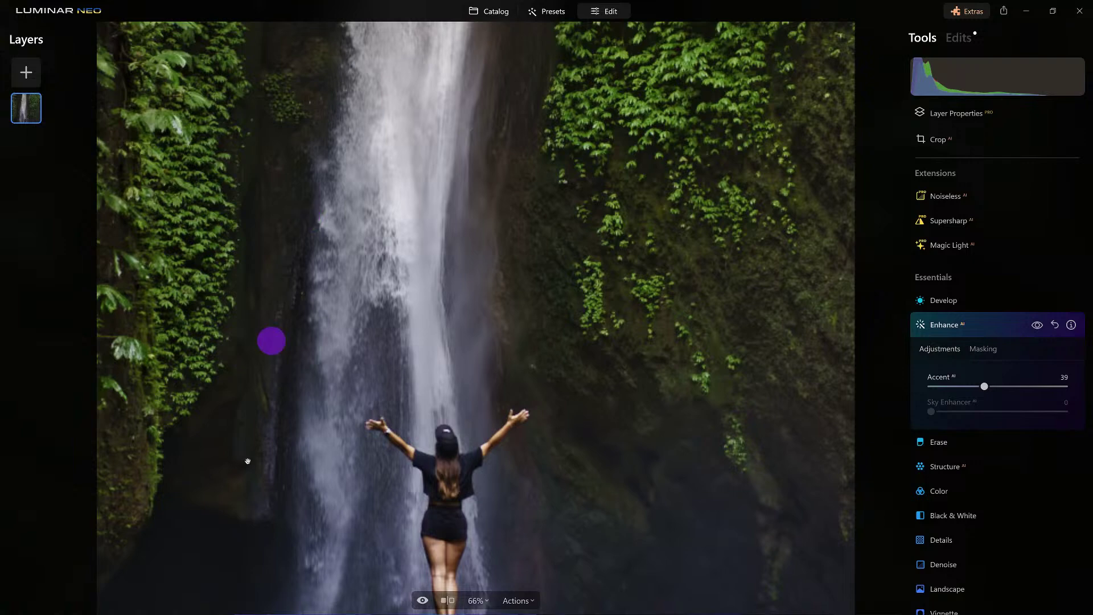
pyautogui.scroll(-4, 541, 471)
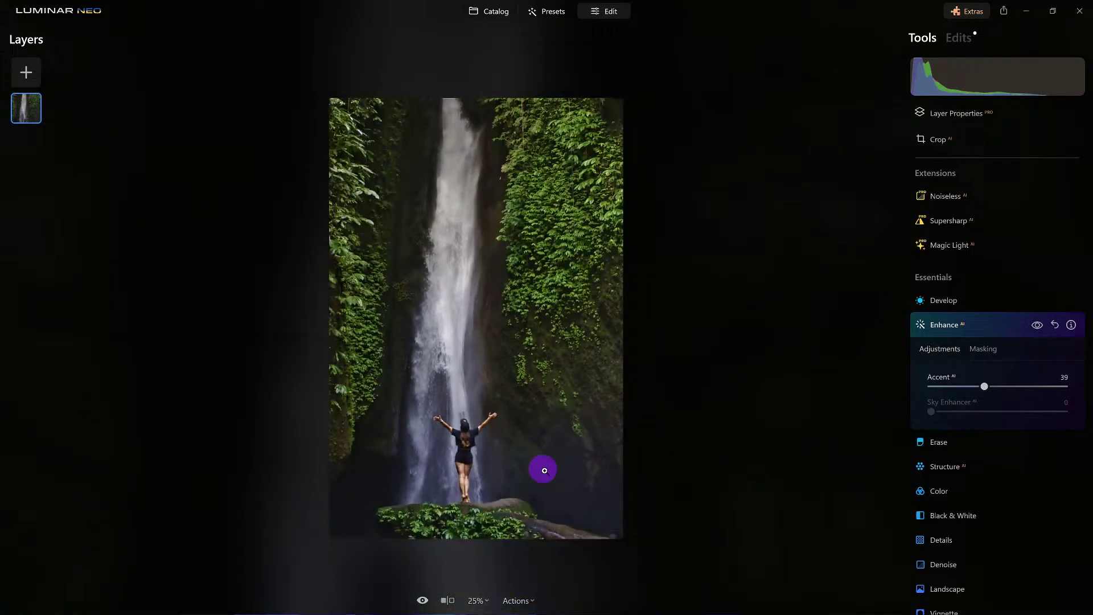
pyautogui.click(983, 350)
# Brush-erase the Enhance effect from the dark rock walls on both sides of the waterfall.
pyautogui.click(945, 244)
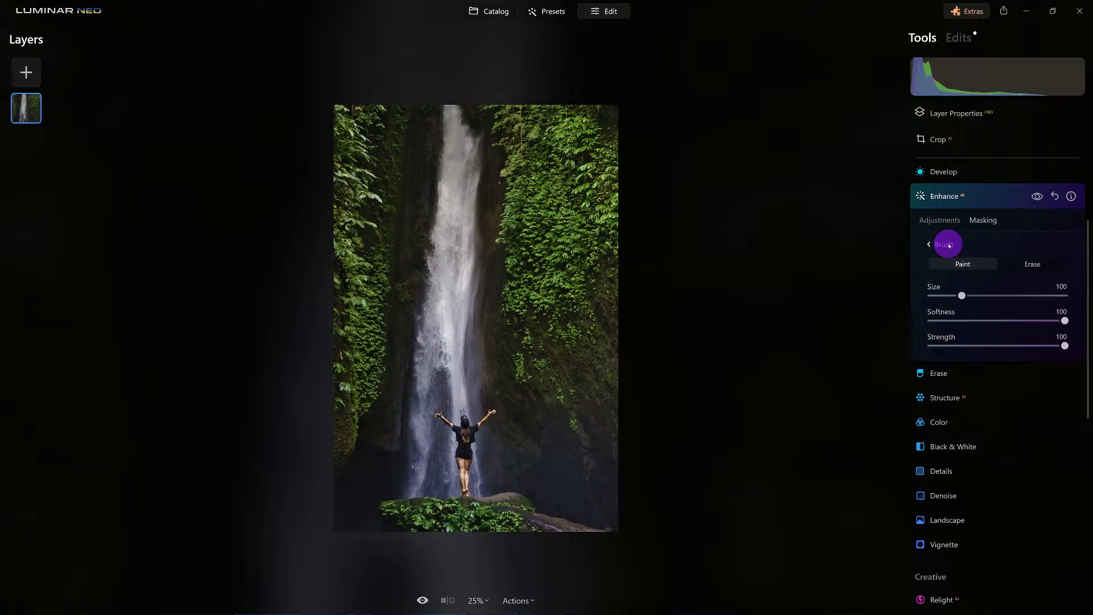
pyautogui.click(1036, 265)
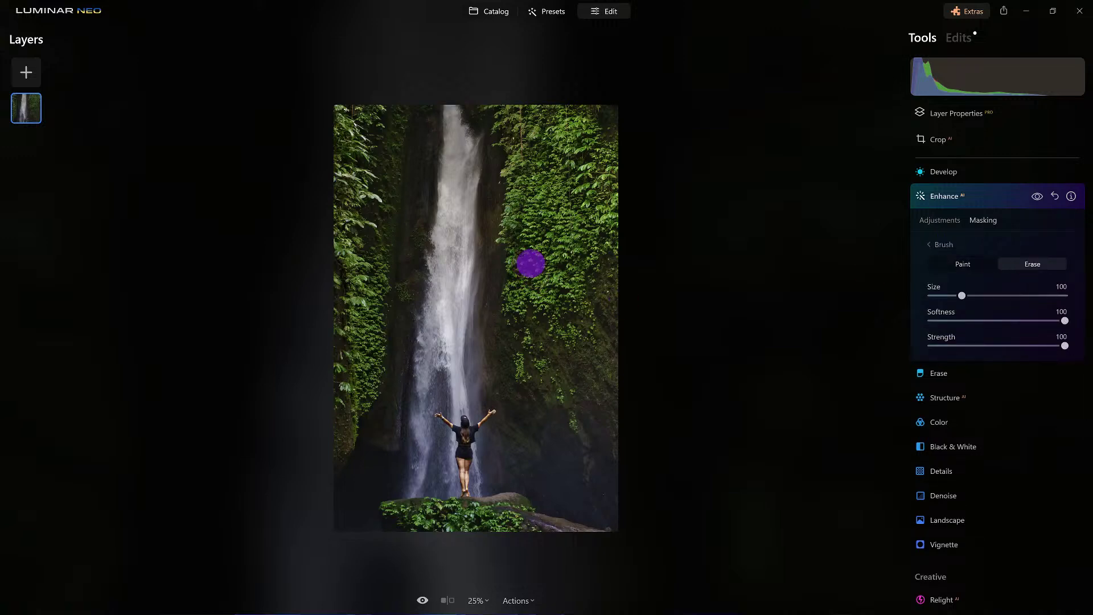
pyautogui.moveTo(419, 111); pyautogui.dragTo(367, 489)
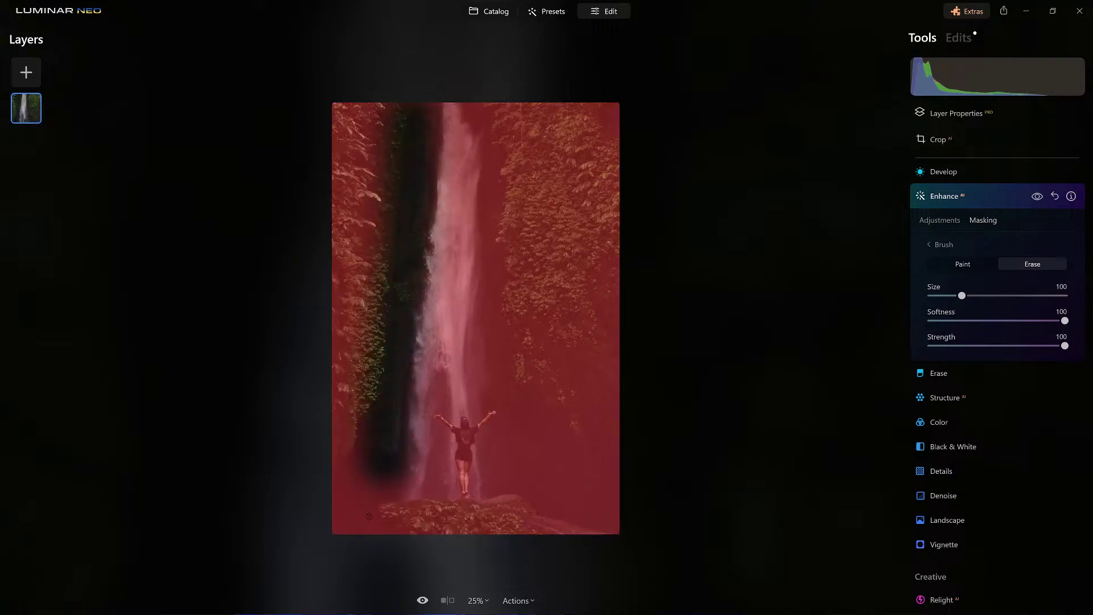
pyautogui.moveTo(487, 133)
pyautogui.mouseDown()
pyautogui.moveTo(476, 287)
pyautogui.moveTo(498, 342)
pyautogui.moveTo(499, 446)
pyautogui.mouseUp()
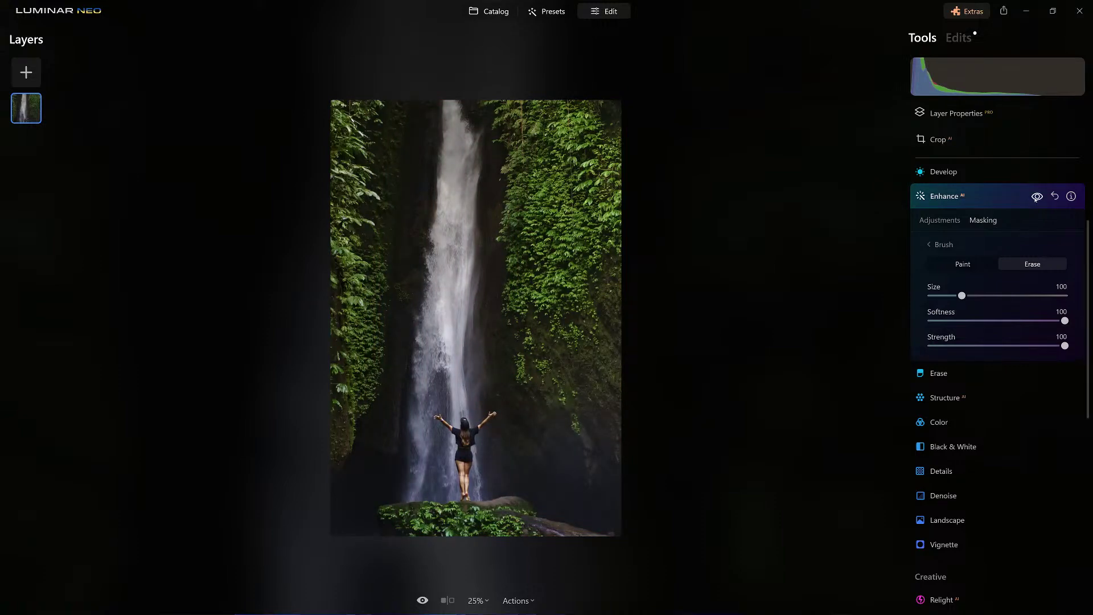
# Toggle the masked Enhance adjustment off and on to compare, leaving it applied.
pyautogui.click(1037, 197)
pyautogui.click(1037, 197)
pyautogui.click(1037, 197)
pyautogui.click(1036, 197)
# Add a Glow at amount 48 using the Glow style and compare it on and off.
pyautogui.click(978, 198)
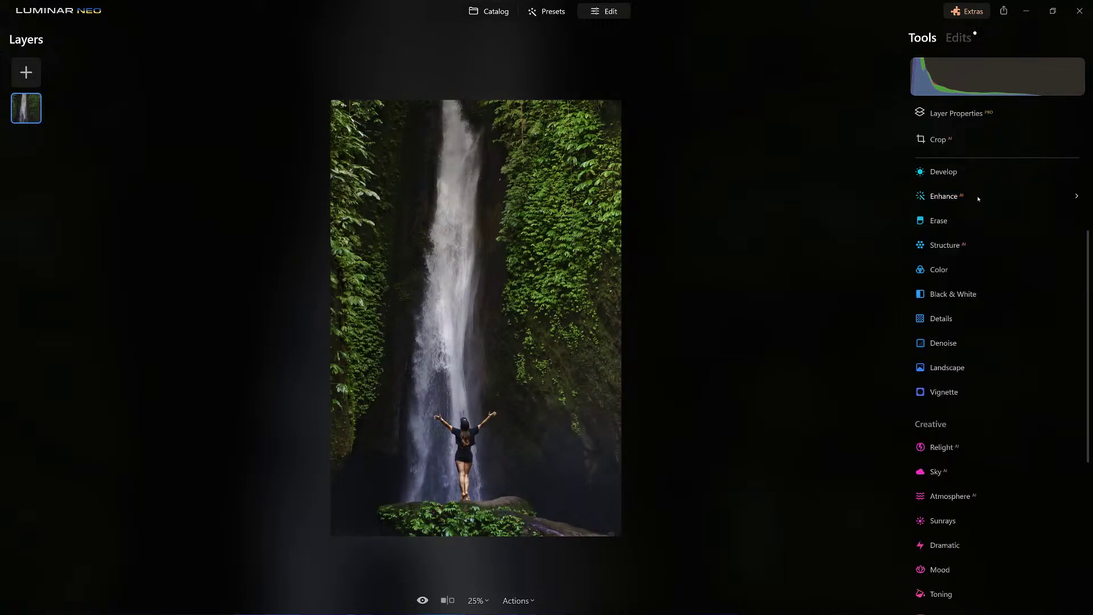
pyautogui.scroll(-2, 954, 367)
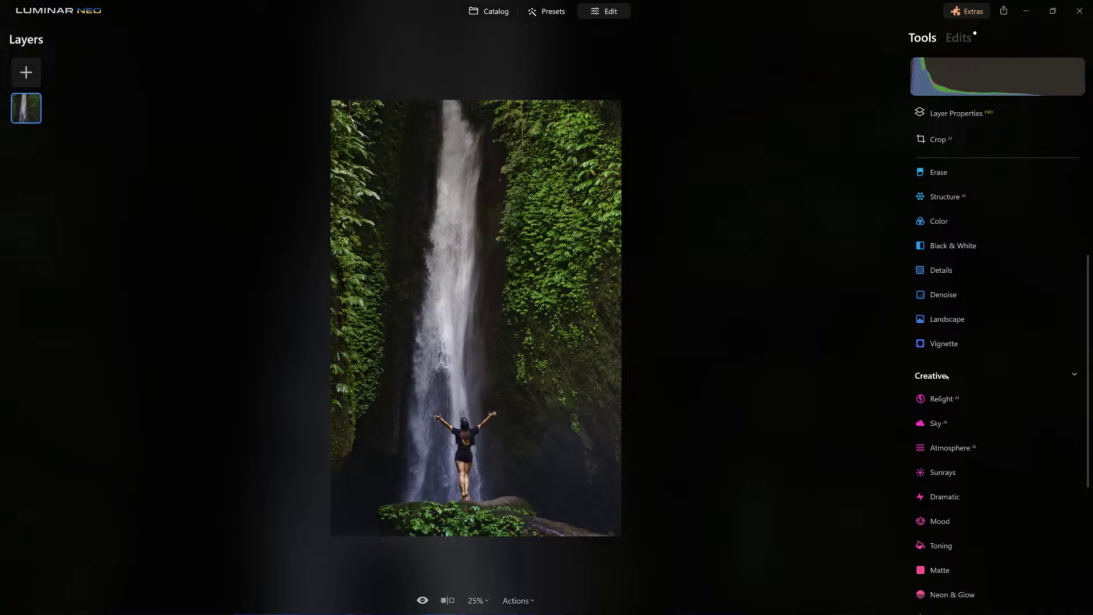
pyautogui.scroll(-3, 945, 485)
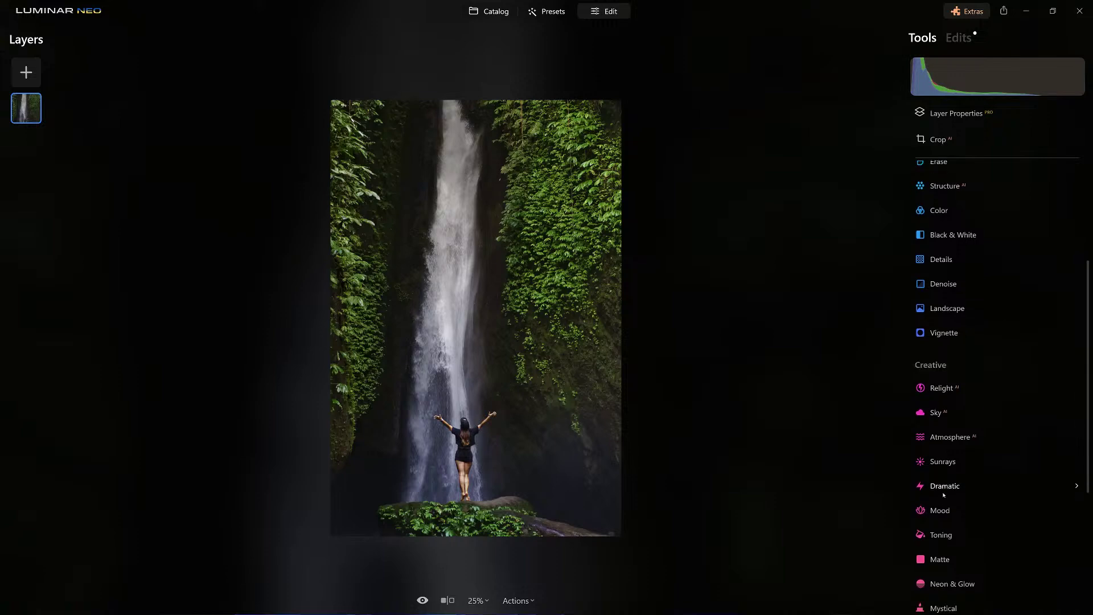
pyautogui.click(945, 563)
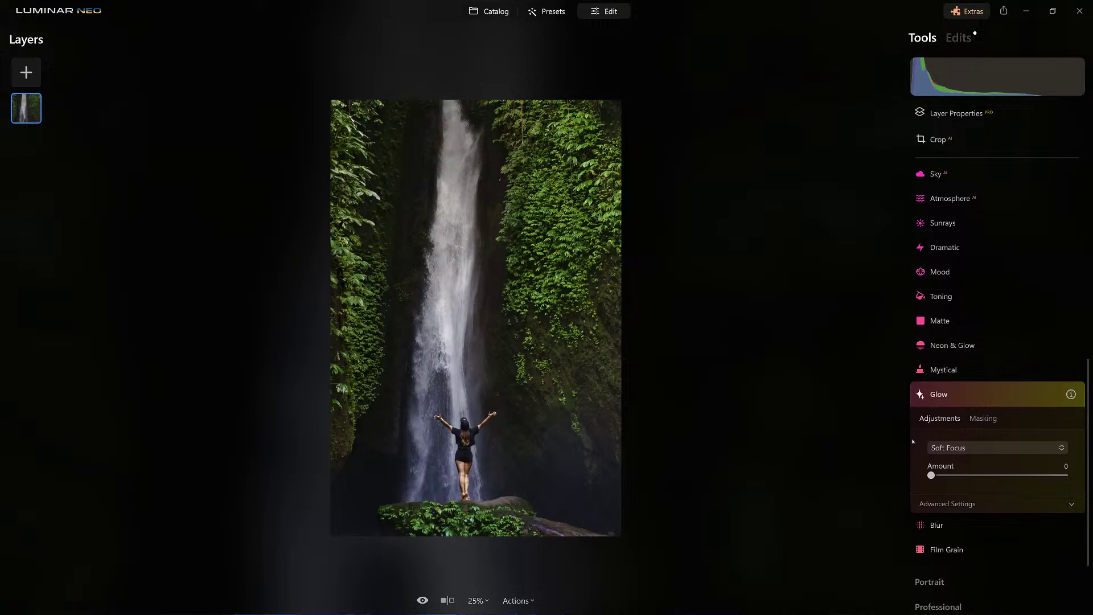
pyautogui.moveTo(931, 475); pyautogui.dragTo(998, 482)
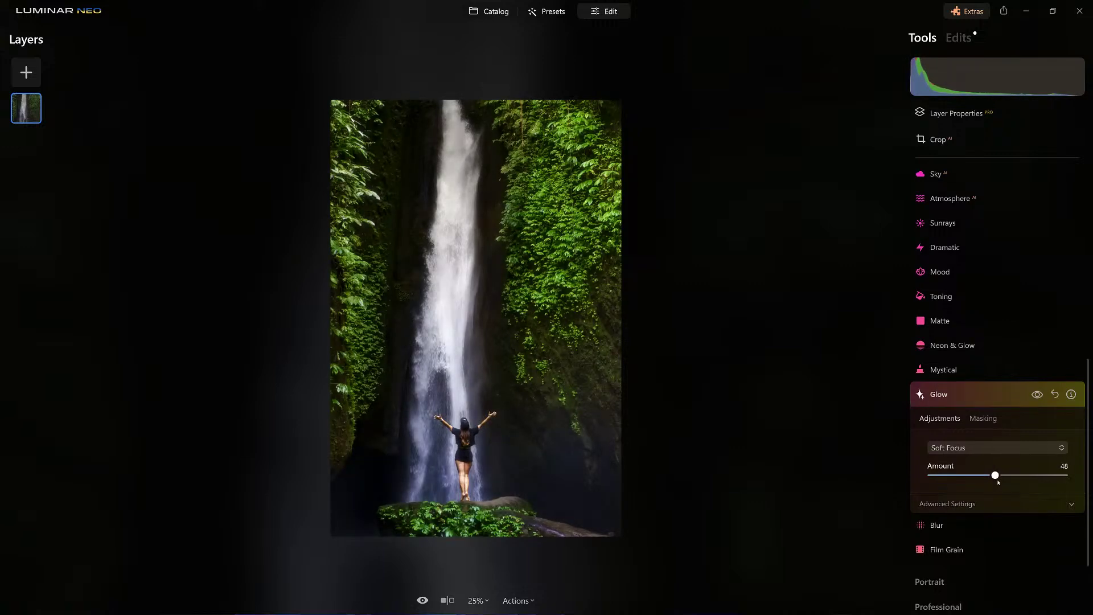
pyautogui.click(975, 448)
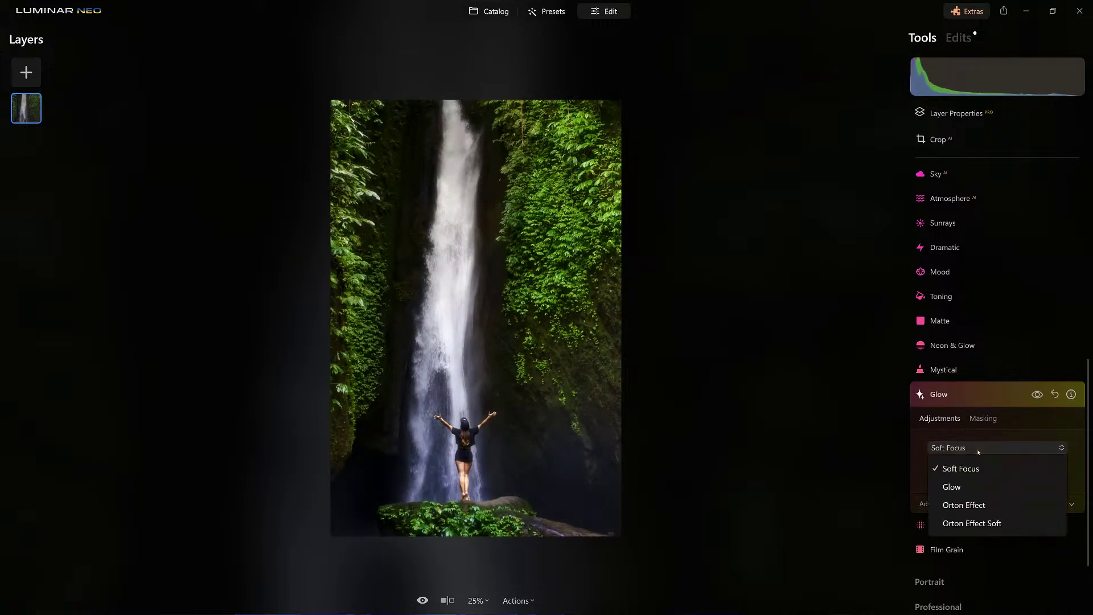
pyautogui.click(965, 488)
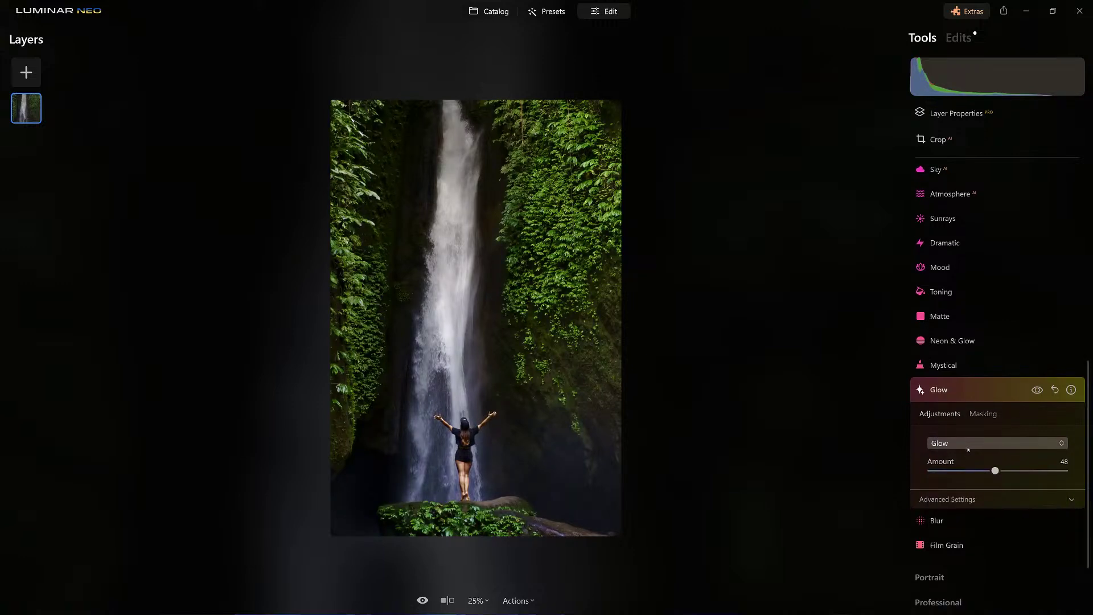
pyautogui.click(1037, 390)
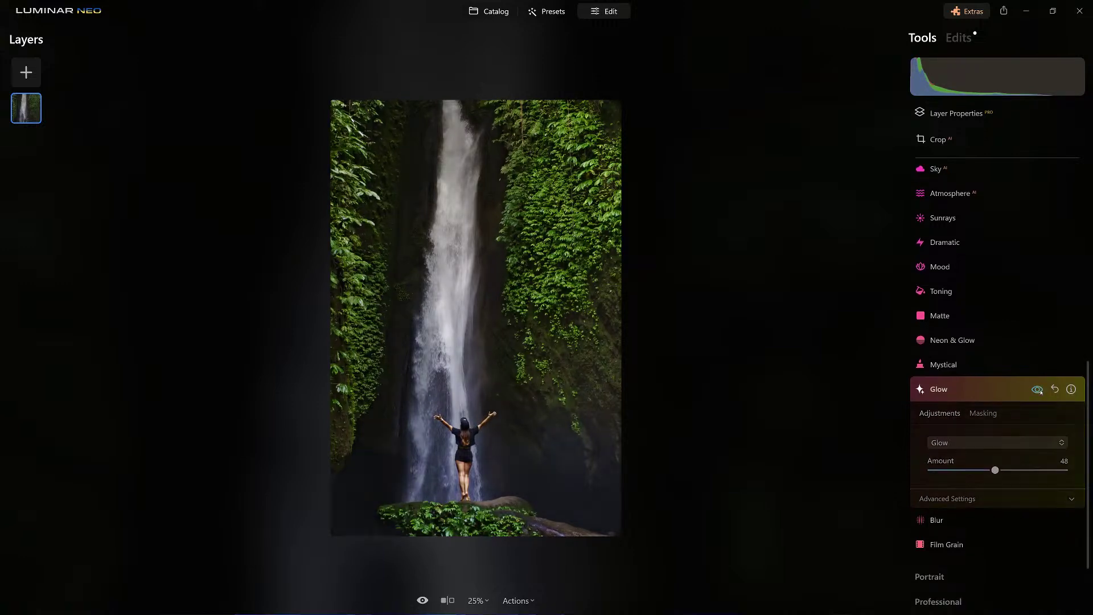
pyautogui.click(1037, 390)
pyautogui.click(1037, 389)
pyautogui.click(1037, 389)
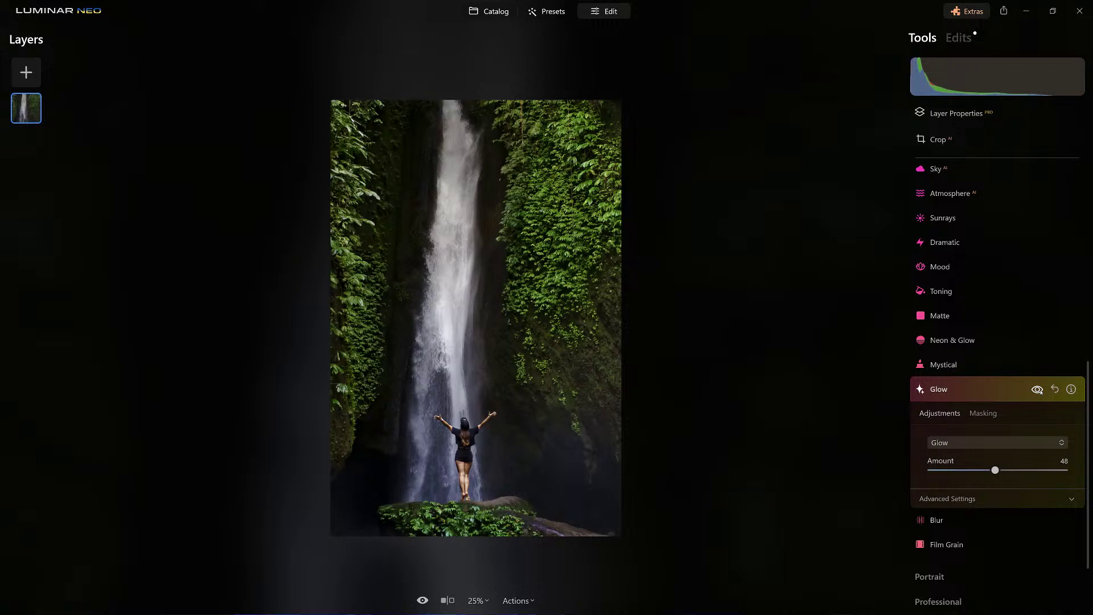
# Switch the glow style to Orton Effect Soft and set Amount to 29.
pyautogui.click(985, 443)
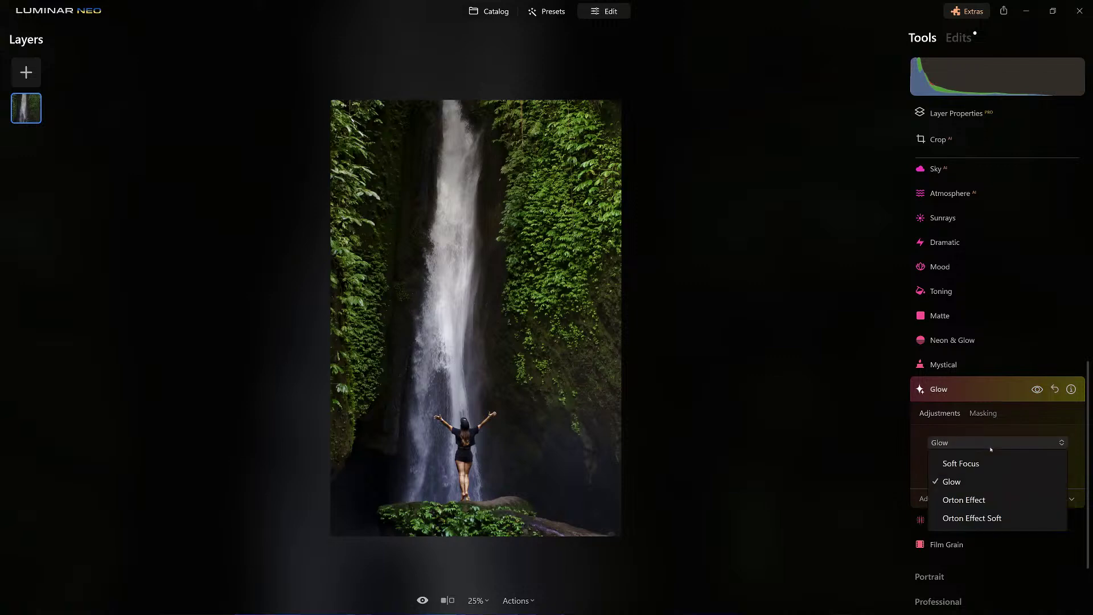
pyautogui.click(992, 500)
pyautogui.click(992, 500)
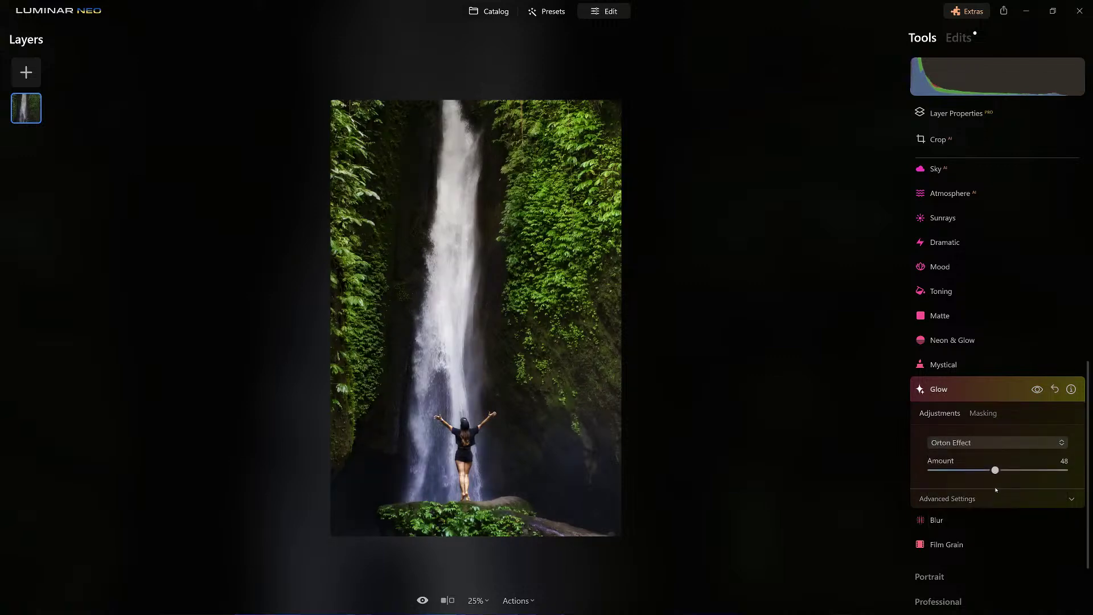
pyautogui.moveTo(994, 470); pyautogui.dragTo(953, 470)
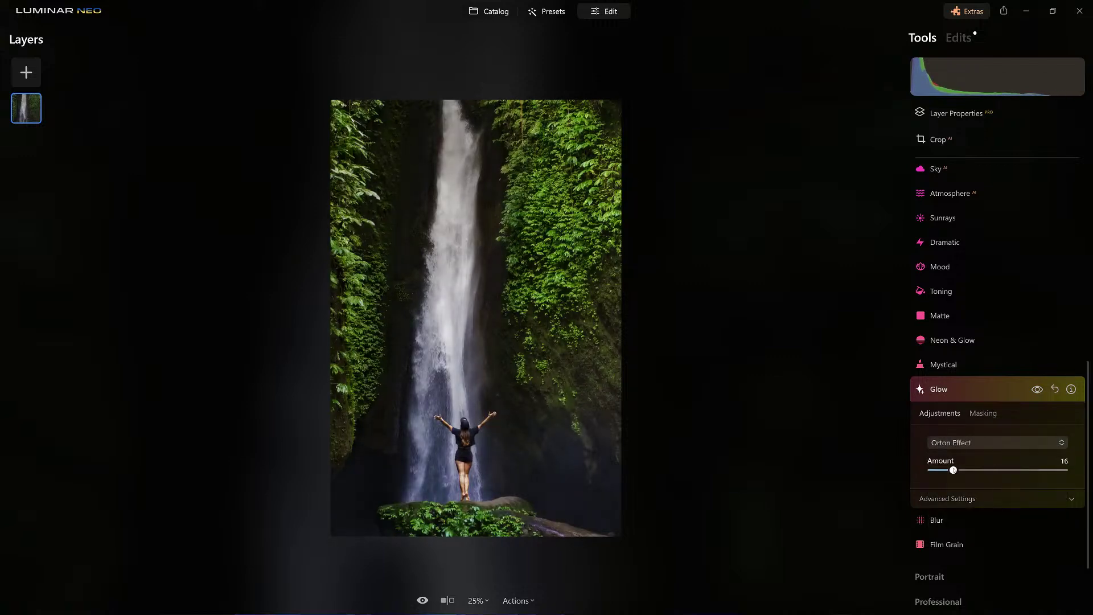
pyautogui.click(974, 443)
pyautogui.click(999, 518)
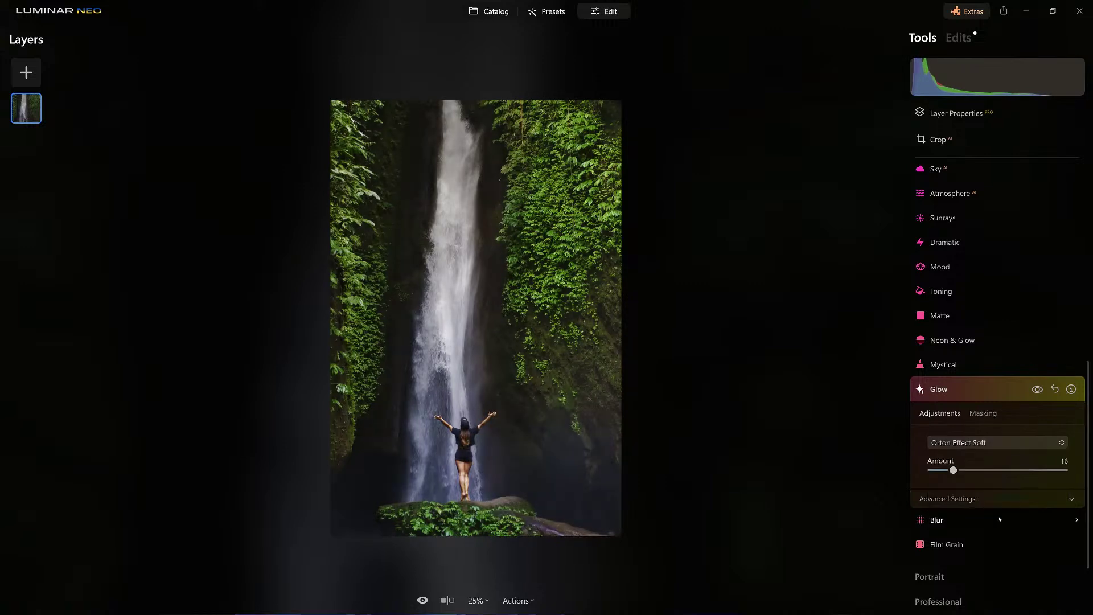
pyautogui.moveTo(952, 470)
pyautogui.mouseDown()
pyautogui.moveTo(991, 470)
pyautogui.moveTo(960, 470)
pyautogui.mouseUp()
# Restrict the glow to the water using a Mask AI Water selection.
pyautogui.click(984, 413)
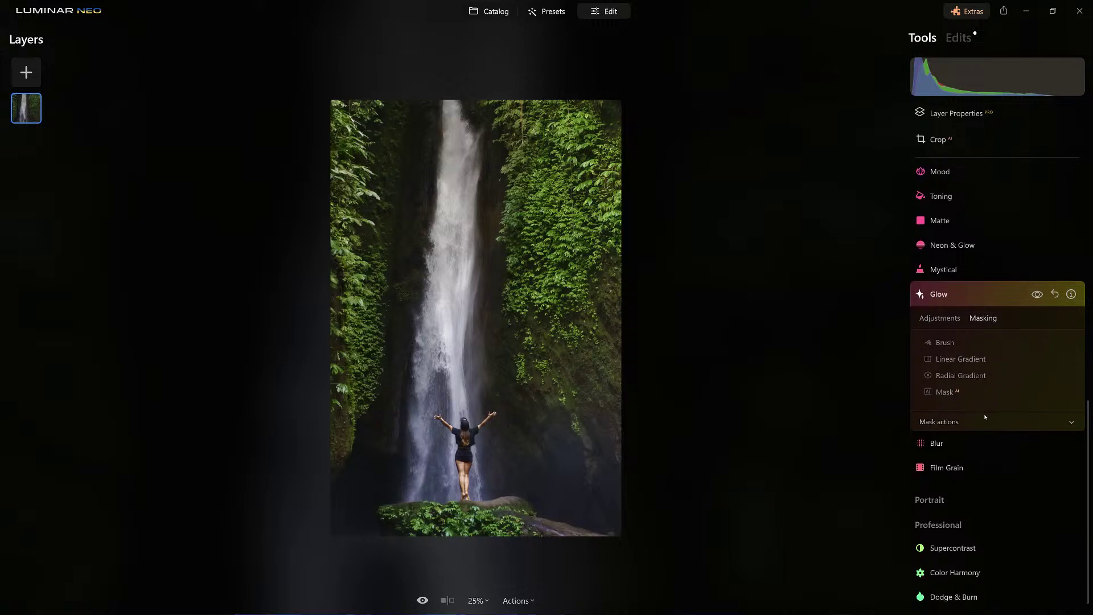
pyautogui.click(947, 386)
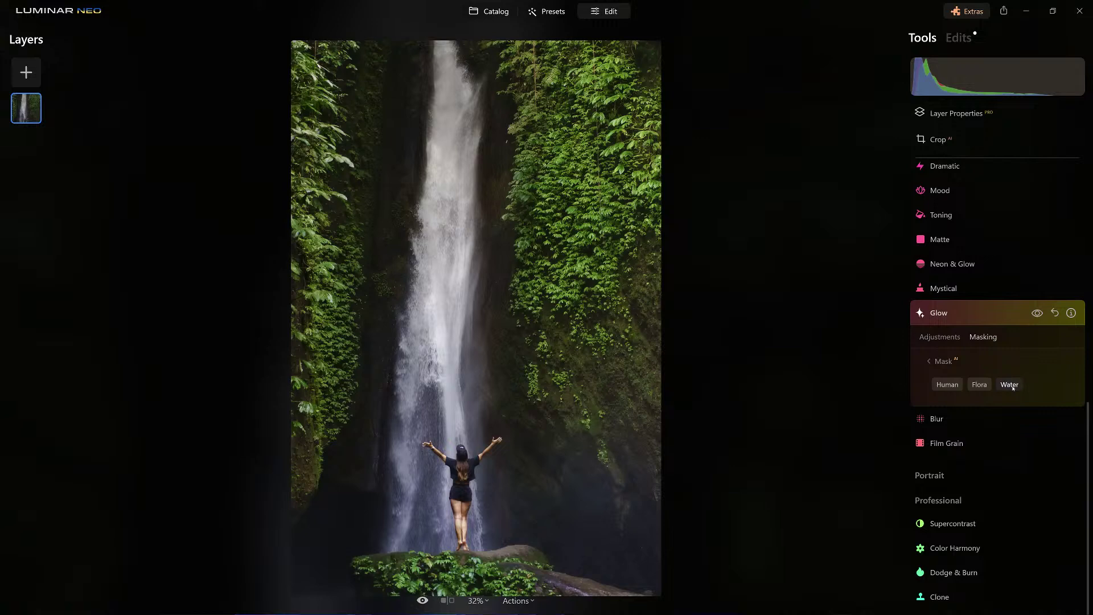
pyautogui.click(1010, 385)
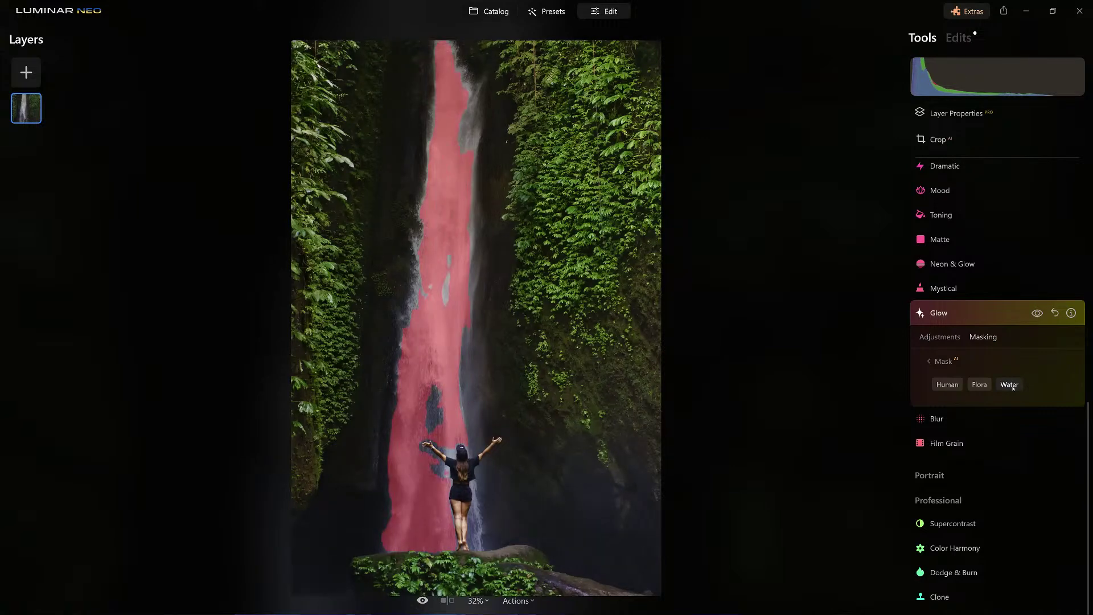
pyautogui.click(929, 364)
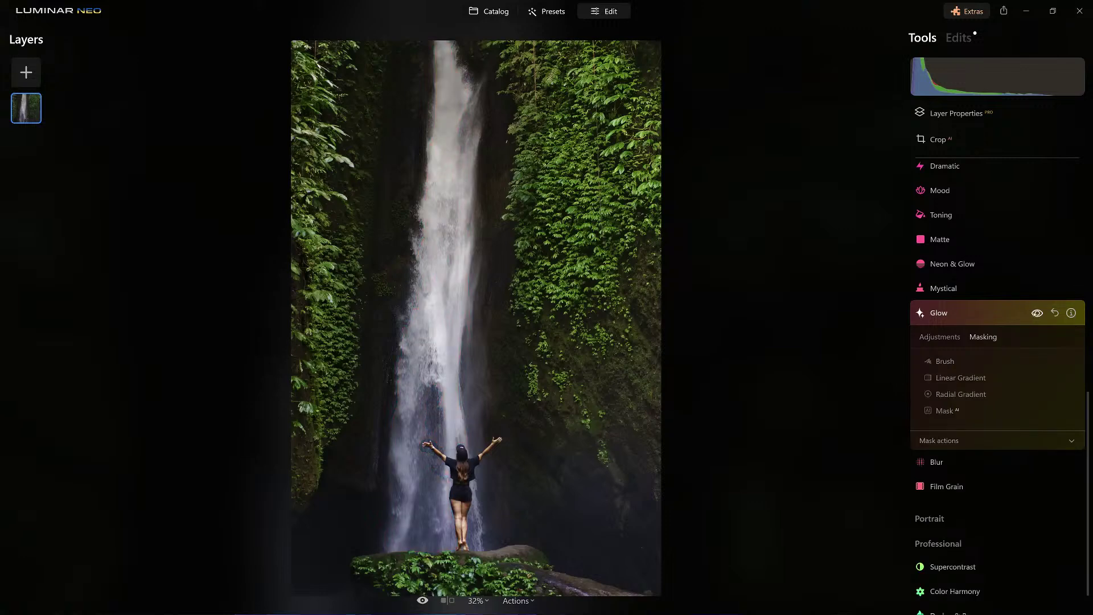
# Toggle the masked glow off and on to check it, then collapse Glow.
pyautogui.click(1037, 313)
pyautogui.click(1037, 312)
pyautogui.click(1036, 313)
pyautogui.click(1037, 313)
pyautogui.click(989, 312)
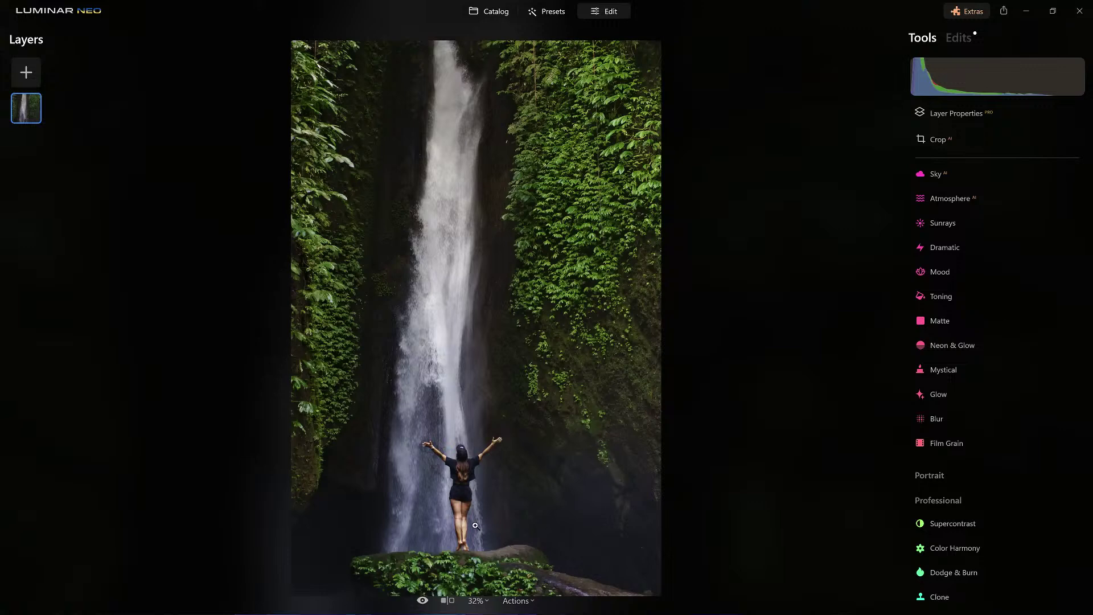
# Darken the photo's edges with a negative Vignette at Amount -57.
pyautogui.scroll(6, 962, 450)
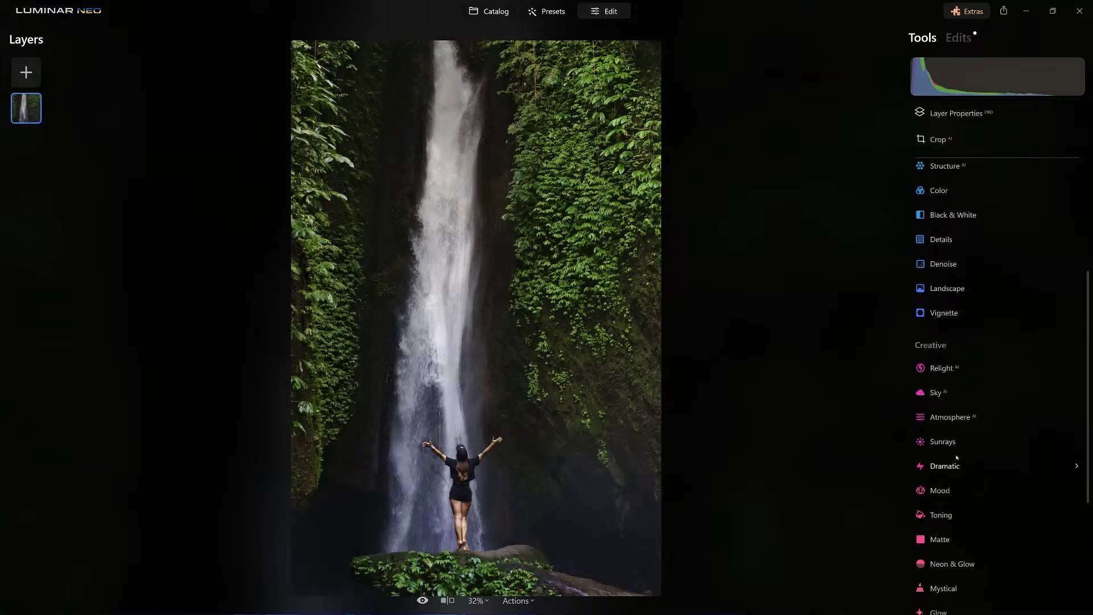
pyautogui.click(945, 461)
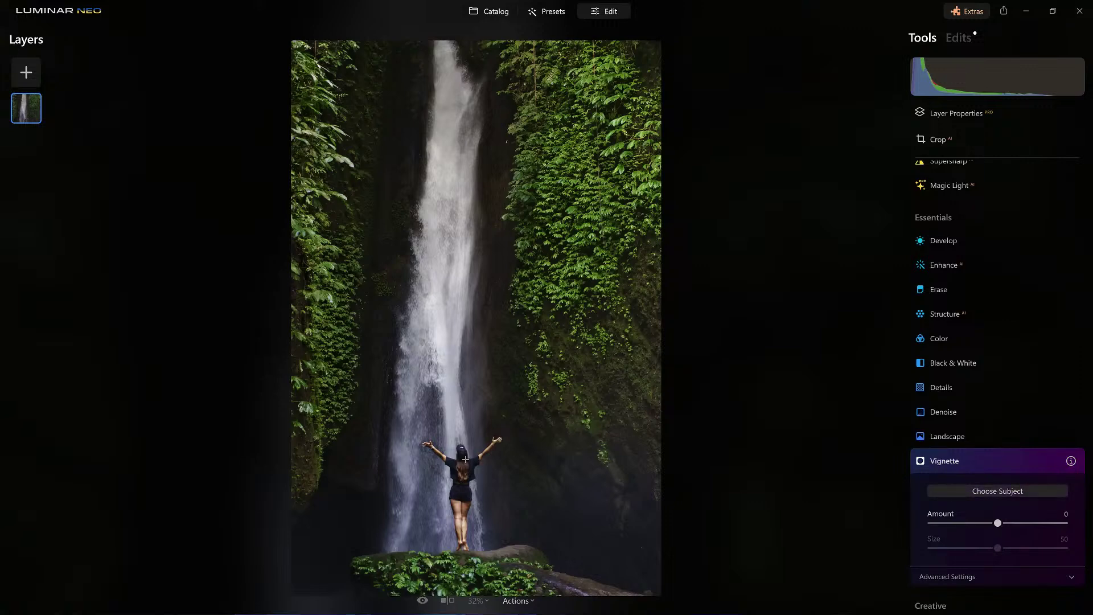
pyautogui.moveTo(997, 523); pyautogui.dragTo(957, 524)
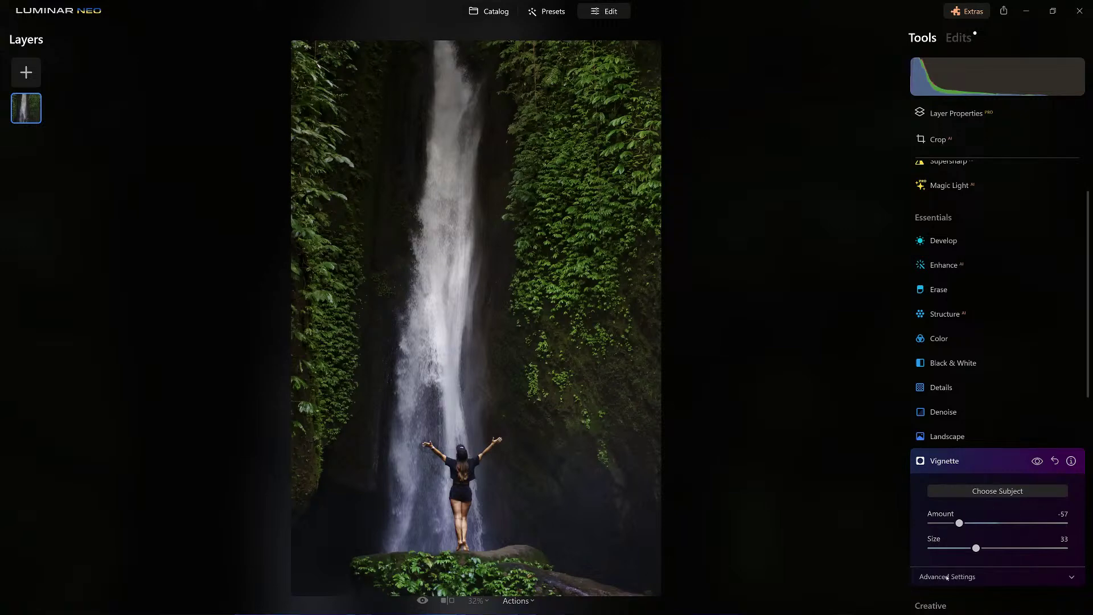
# Toggle the vignette off and back on to compare the edges before and after.
pyautogui.scroll(-3, 946, 578)
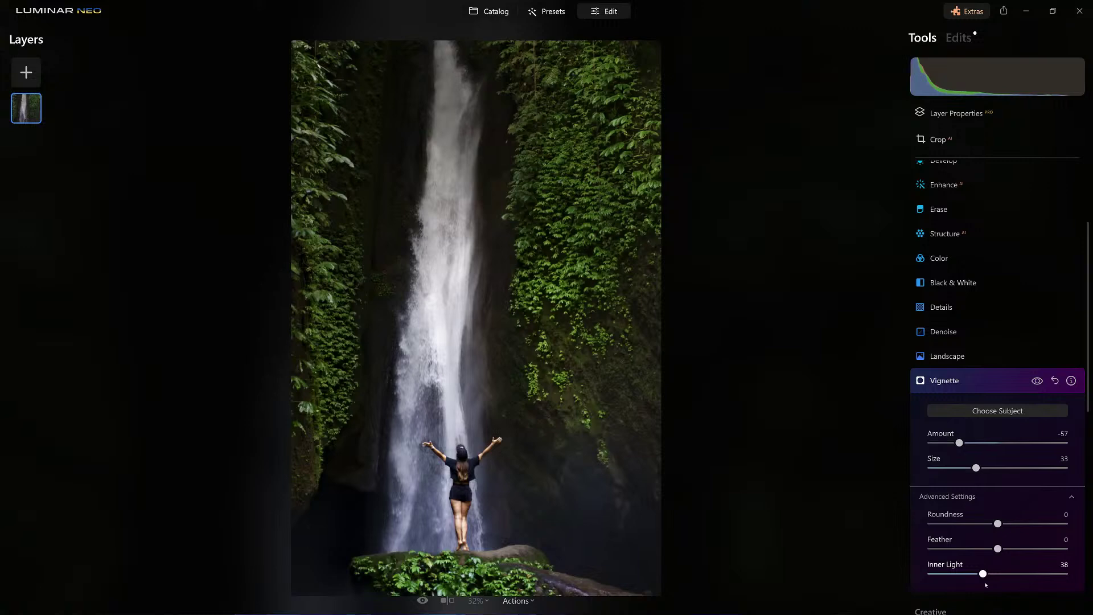
pyautogui.click(1037, 382)
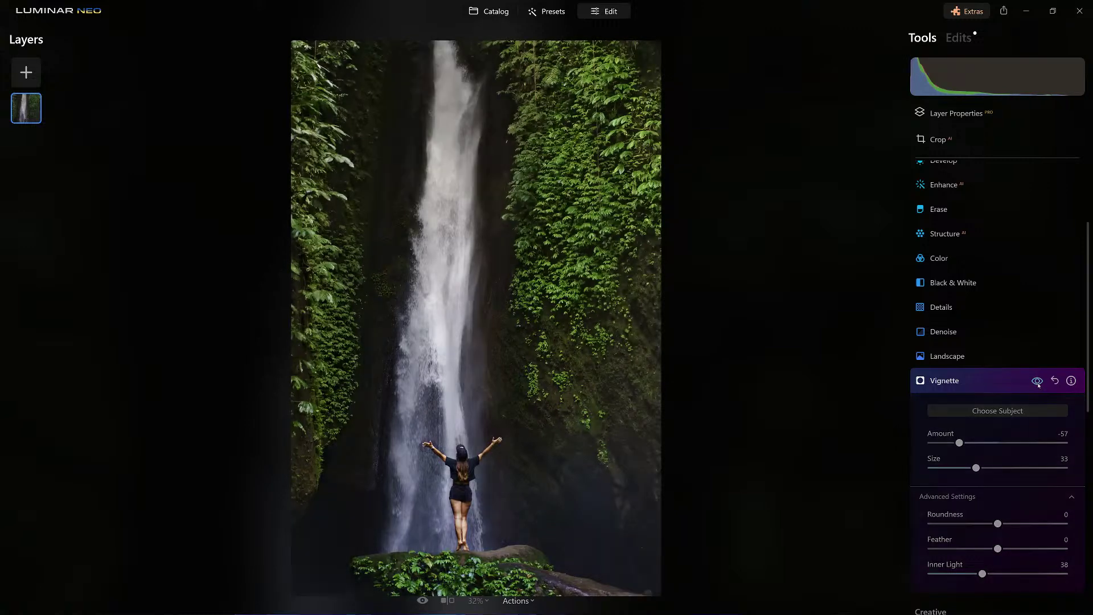
pyautogui.click(1037, 382)
# Collapse the Vignette panel so the full tools list shows again.
pyautogui.click(1005, 385)
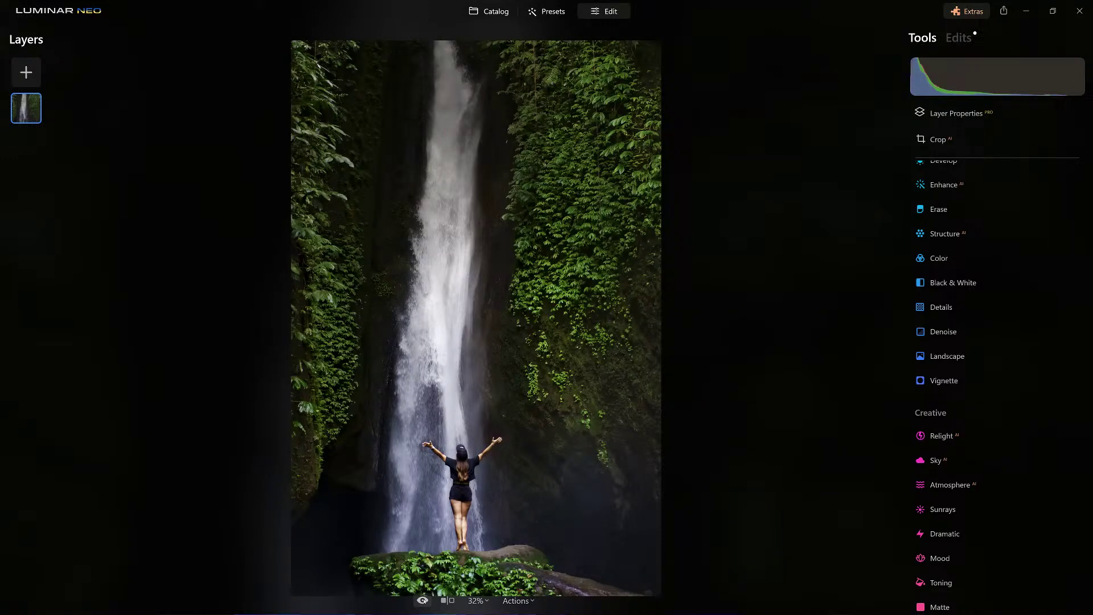
pyautogui.press('\\')
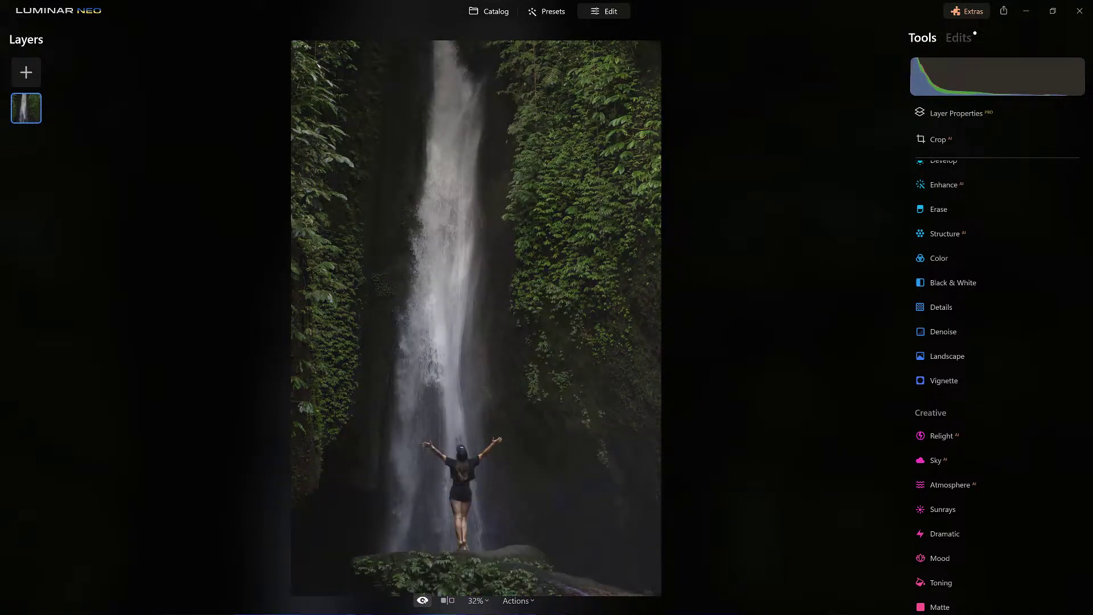
pyautogui.press('\\')
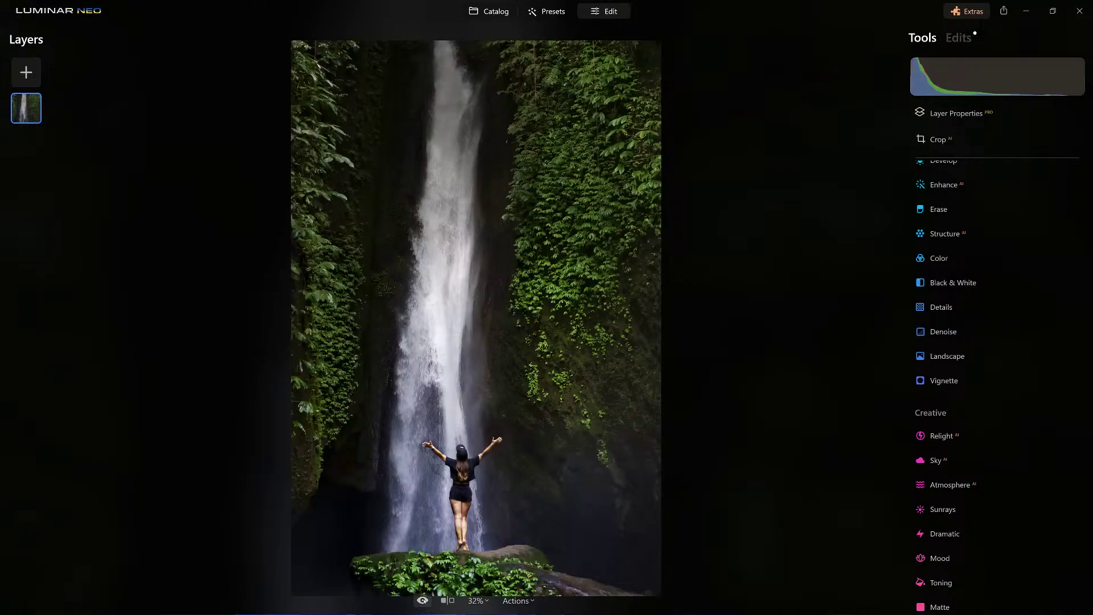